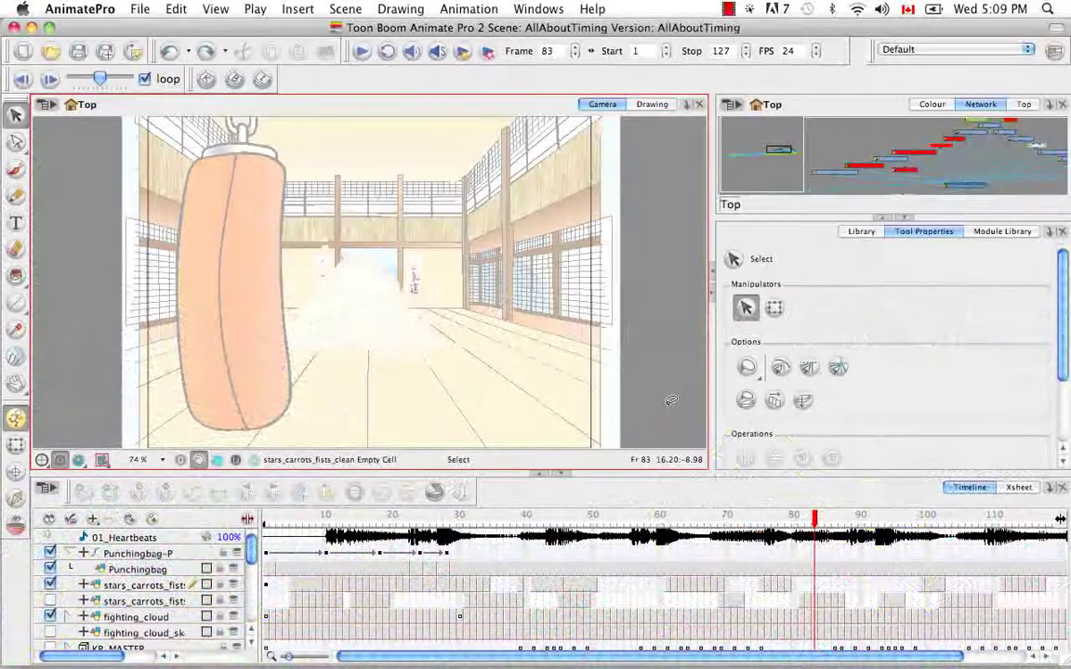
# Switch the bottom panel from the Timeline to the Xsheet for the AllAboutTiming scene
pyautogui.click(1018, 488)
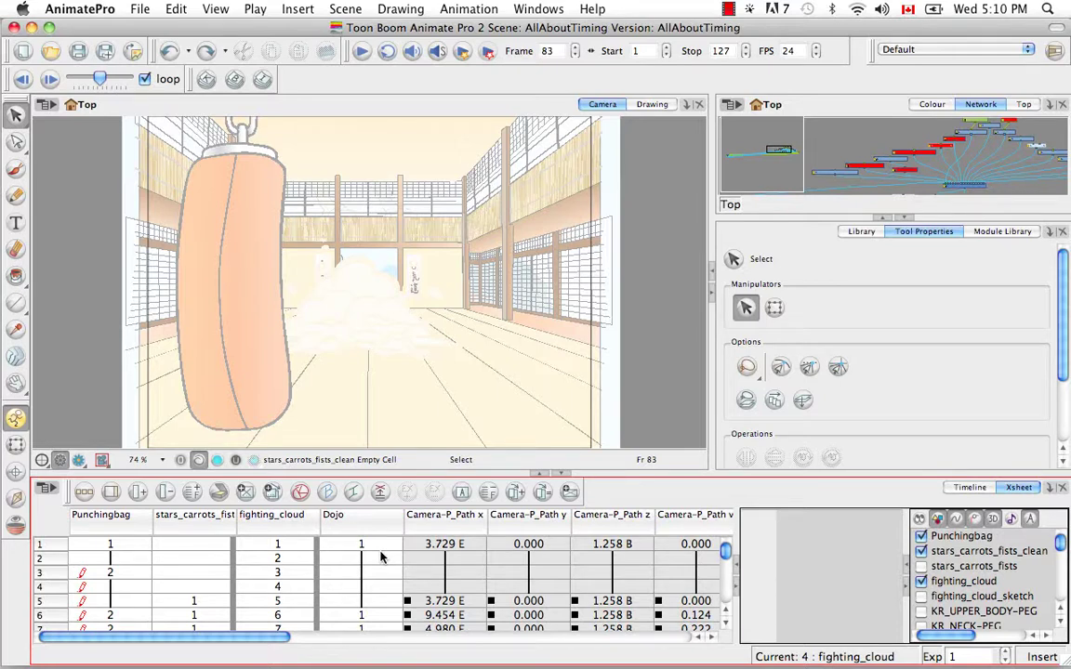
# Add a column named 'Annotation' with its type set to Annotation, and apply it
pyautogui.click(49, 490)
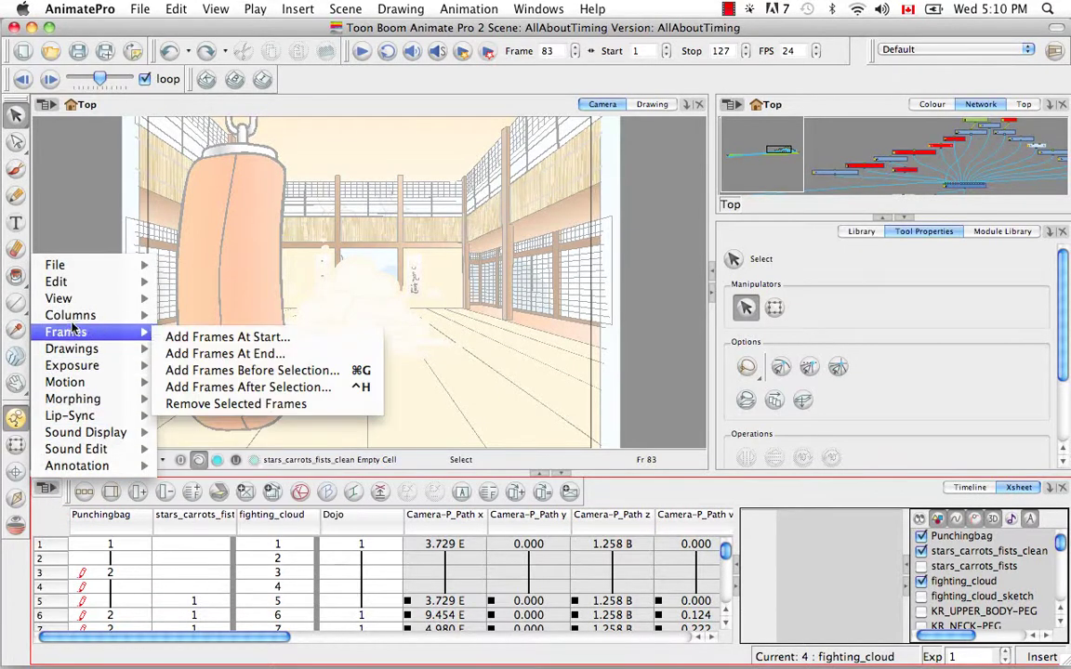
pyautogui.moveTo(76, 317)
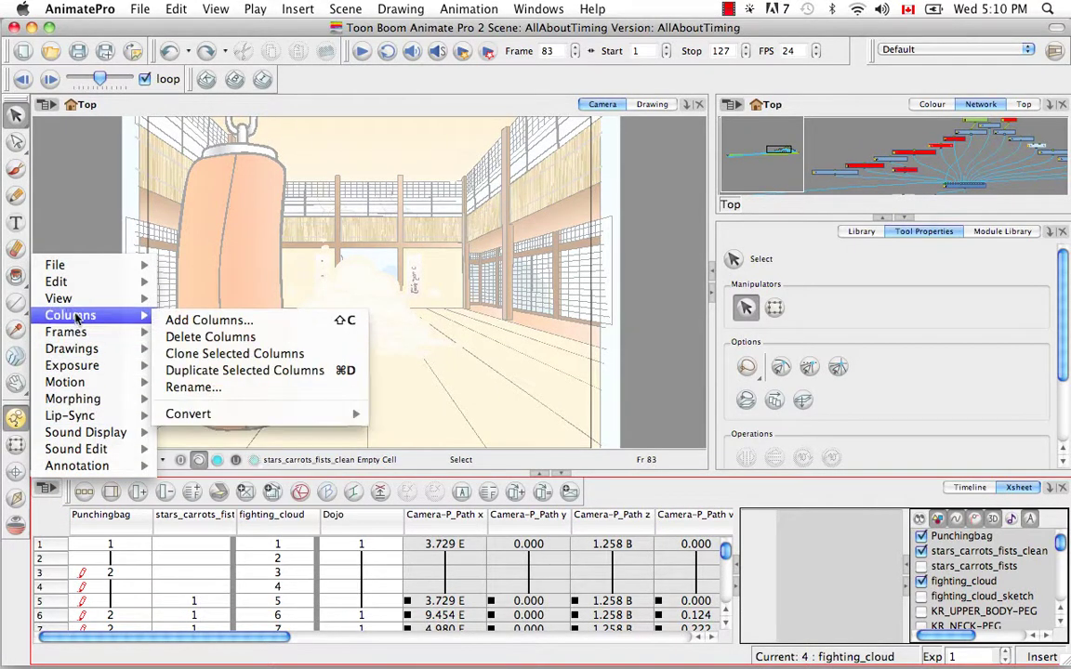
pyautogui.click(173, 320)
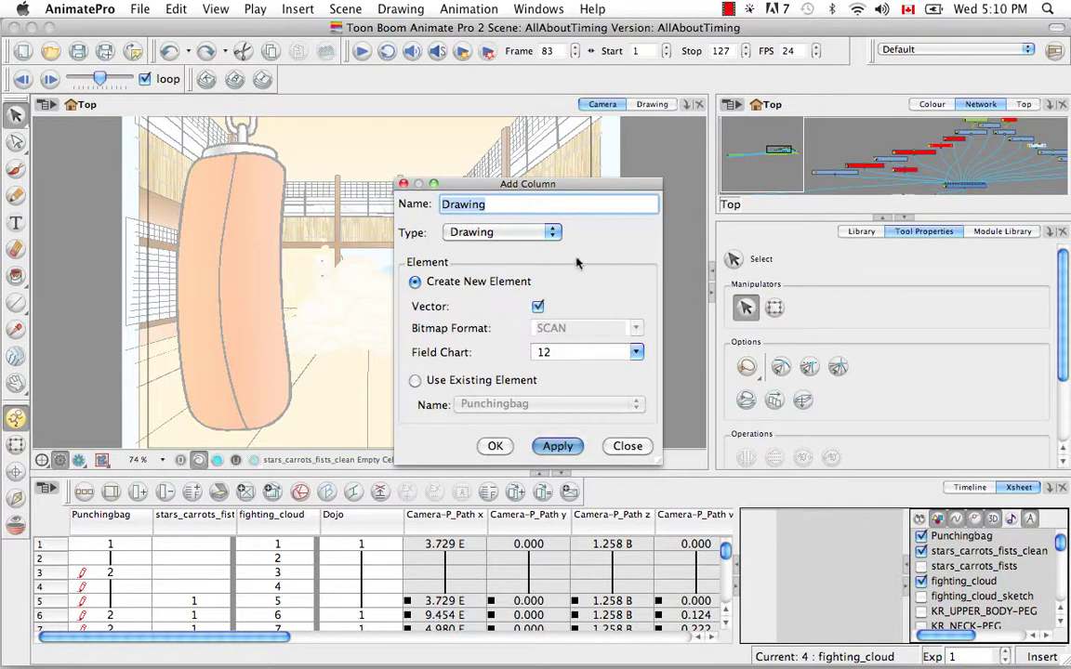
pyautogui.press('BackSpace')
pyautogui.write('An')
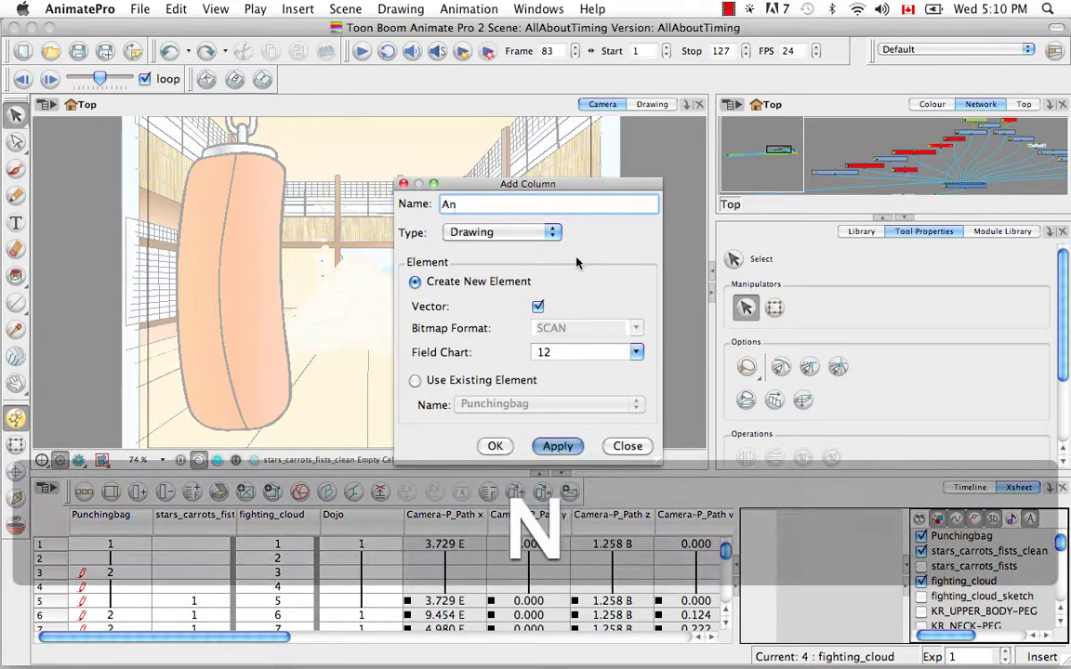
pyautogui.write('notation')
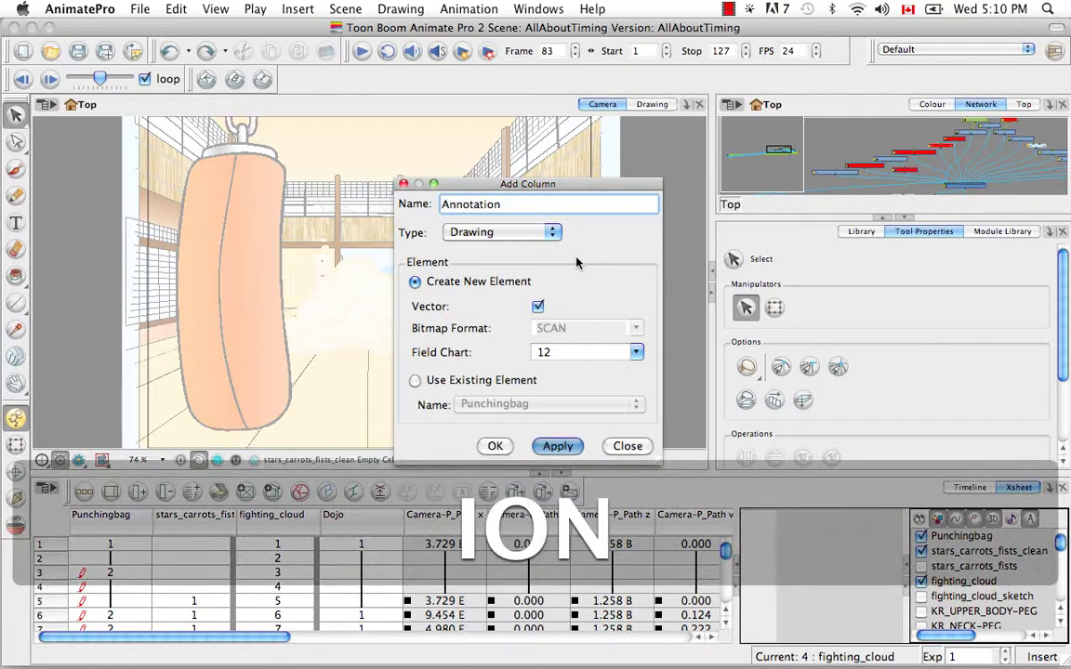
pyautogui.click(507, 232)
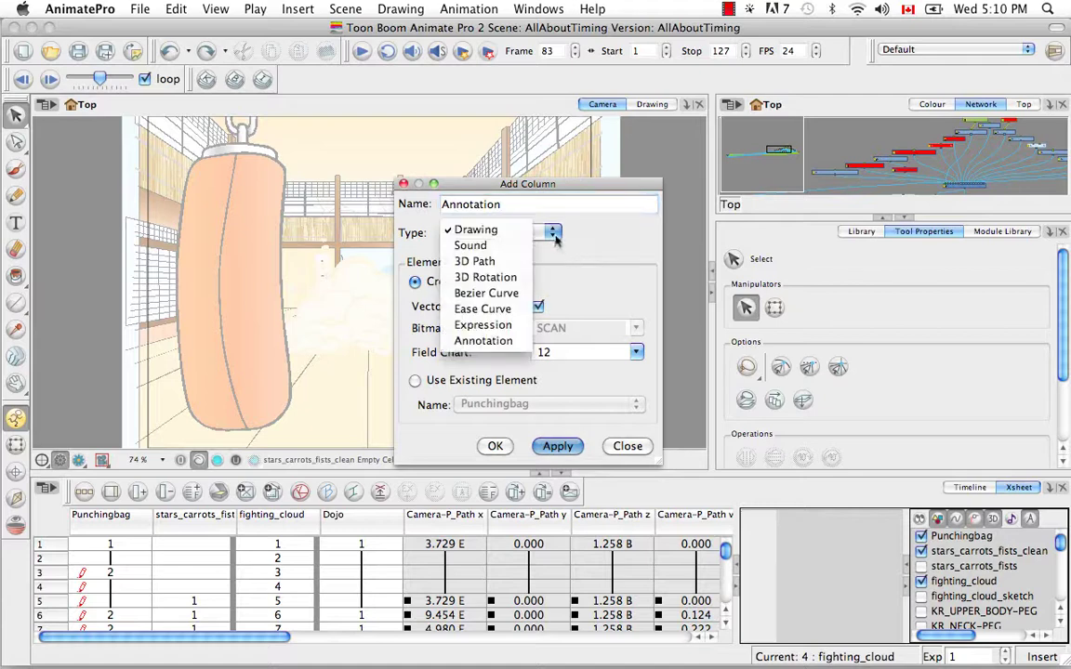
pyautogui.click(483, 341)
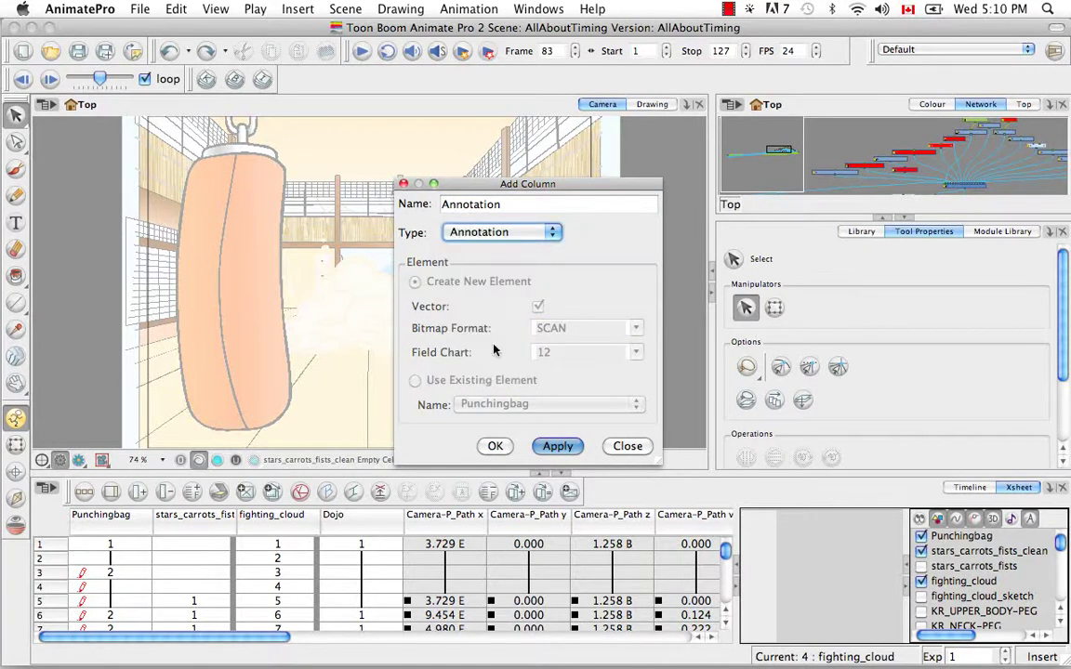
pyautogui.click(558, 448)
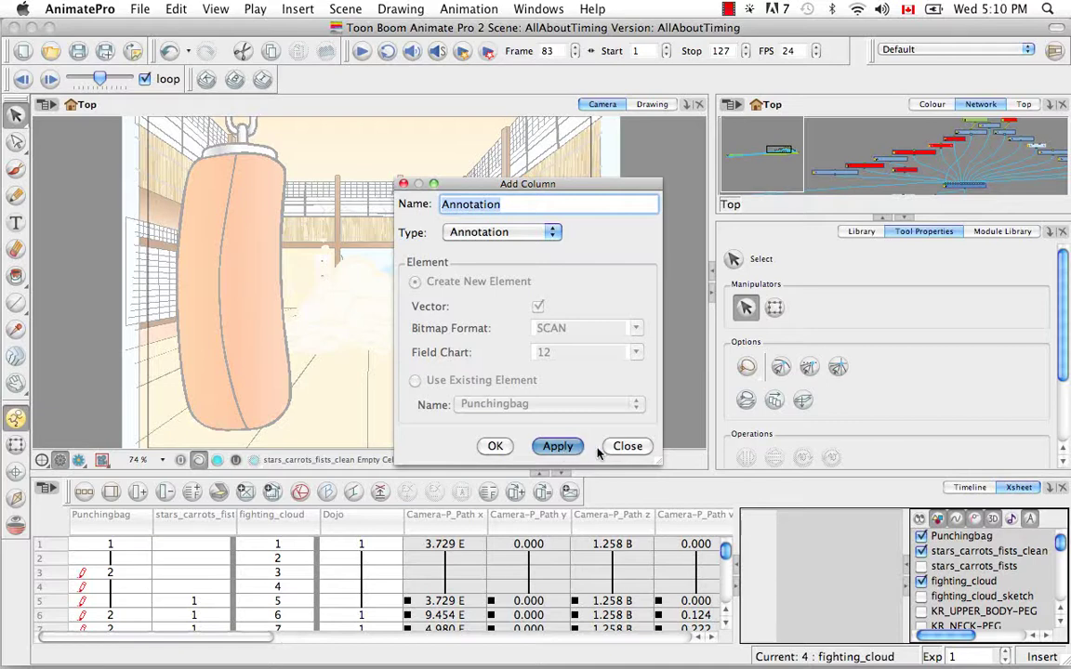
# Close the Add Column dialog, scroll to the Annotation column, and expand the Xsheet to full height
pyautogui.click(629, 446)
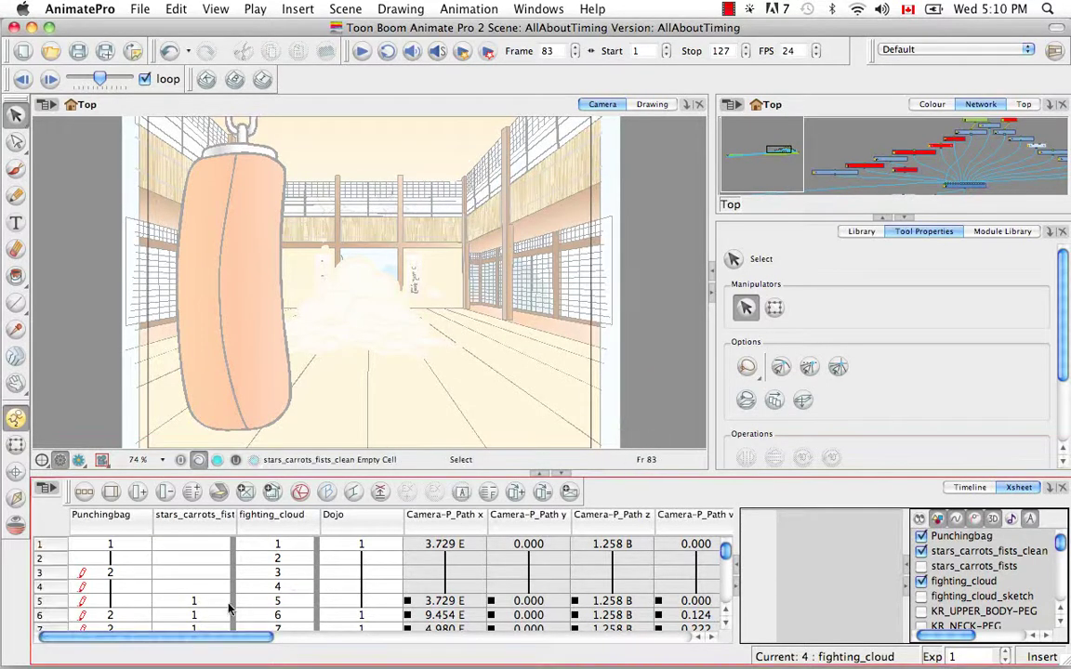
pyautogui.moveTo(222, 638); pyautogui.dragTo(639, 664)
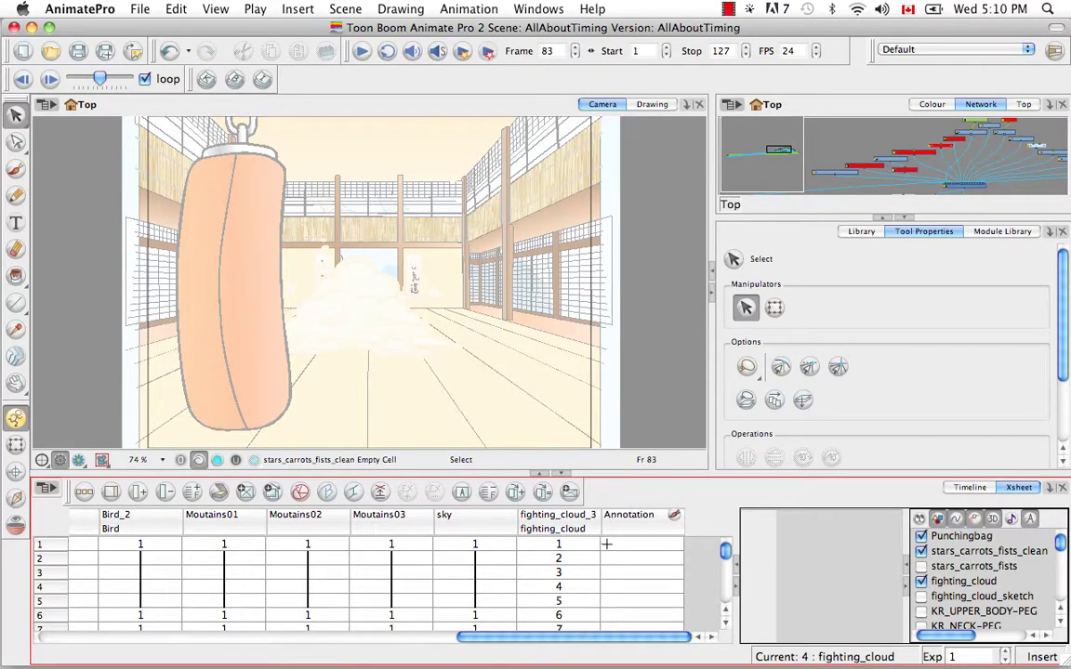
pyautogui.click(539, 475)
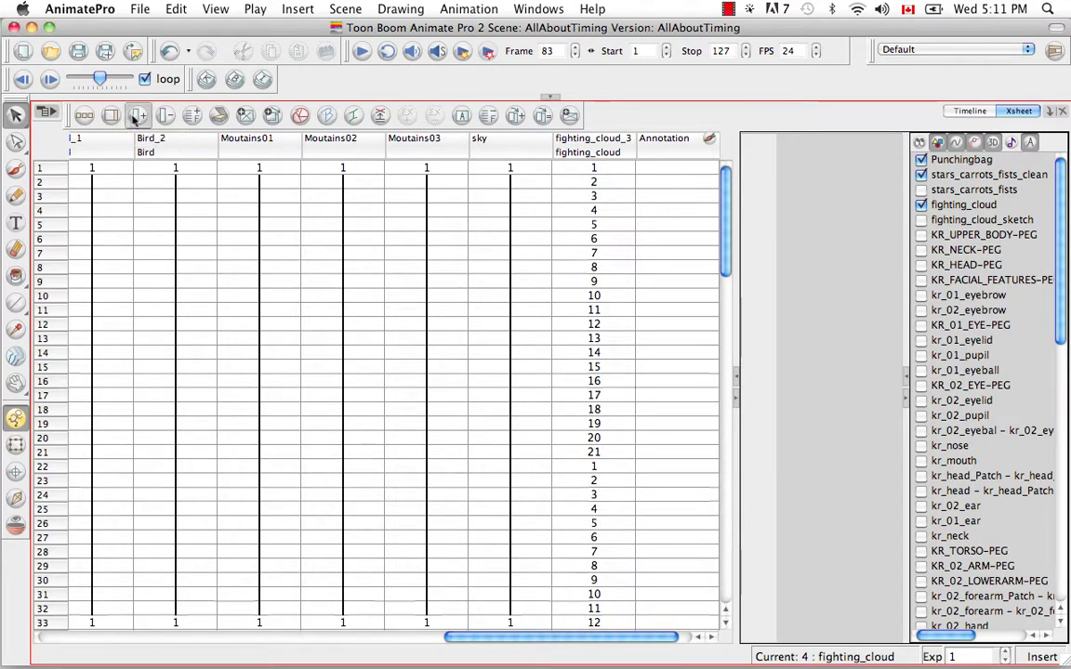
# Dismiss the Add Column dialog without changes, then select the Annotation column header
pyautogui.click(137, 114)
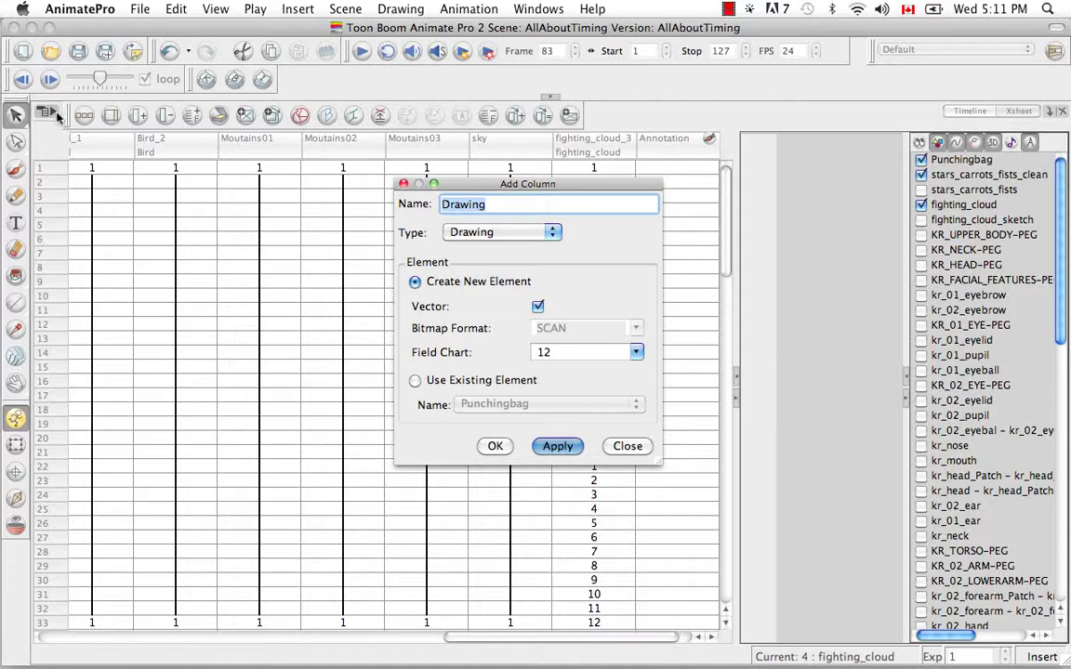
pyautogui.click(614, 450)
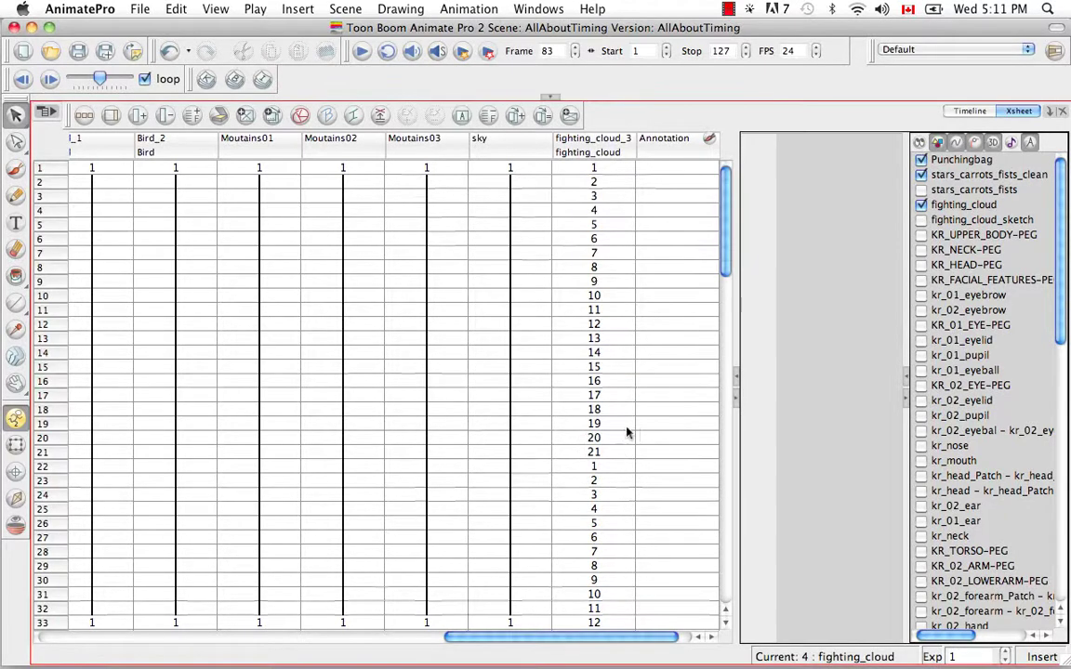
pyautogui.click(695, 151)
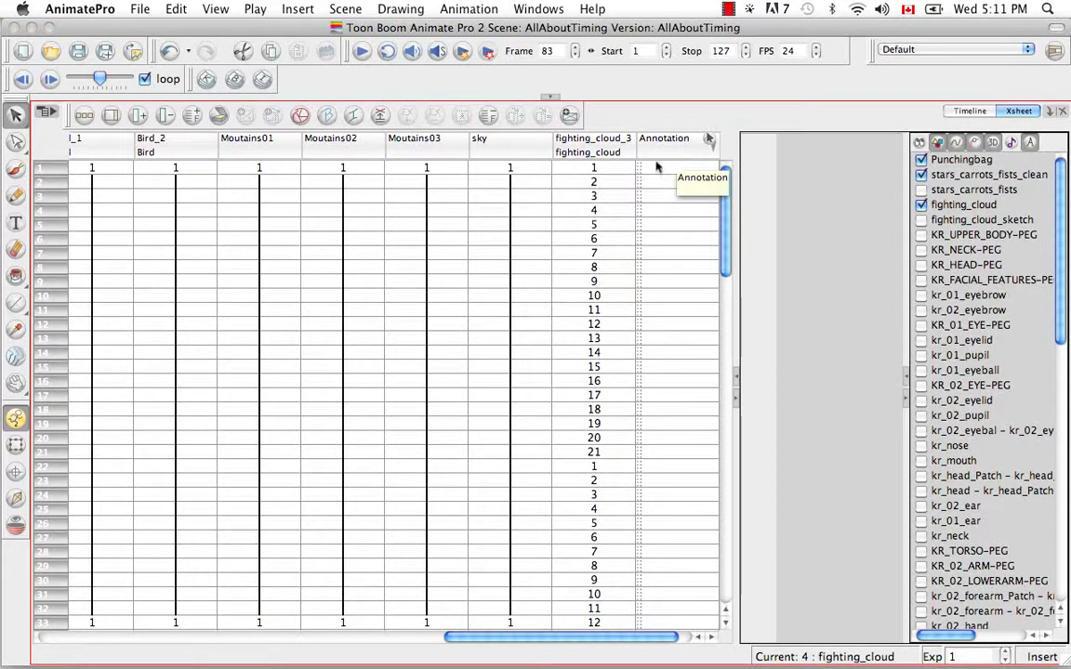
# Turn on Enable Drawing for the Annotation column from the Xsheet menu's Annotation submenu
pyautogui.click(53, 113)
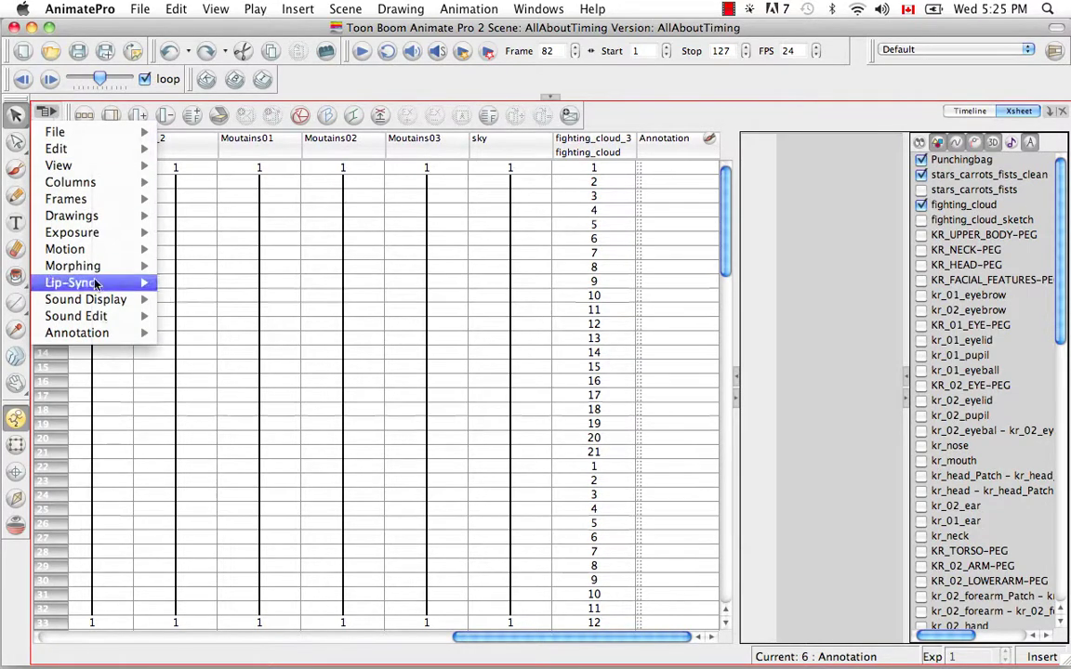
pyautogui.moveTo(114, 336)
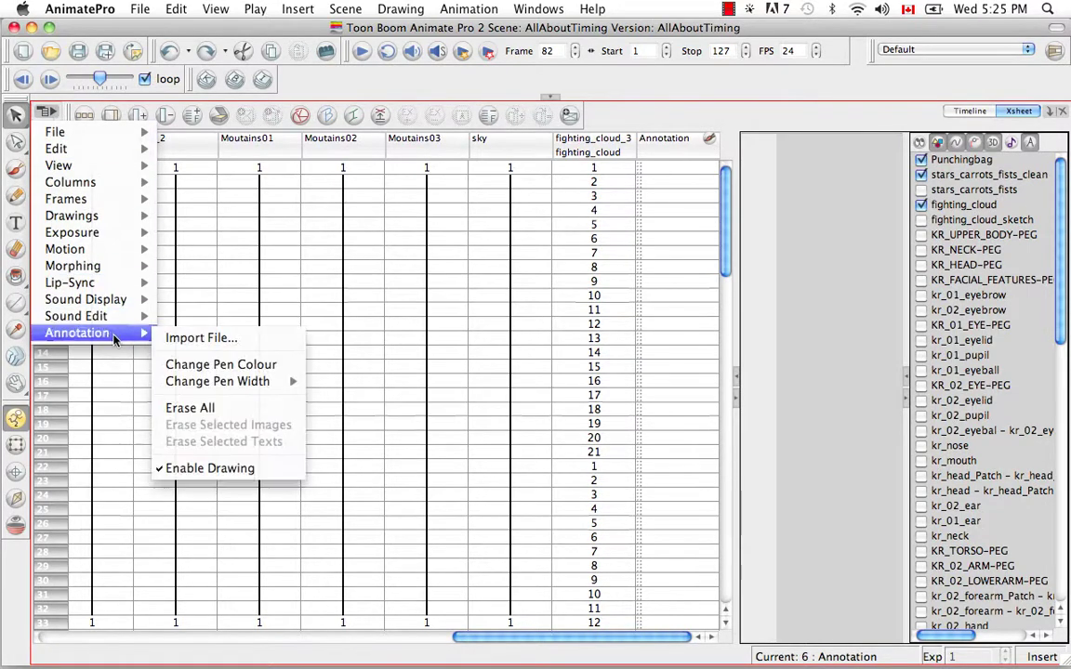
pyautogui.click(282, 469)
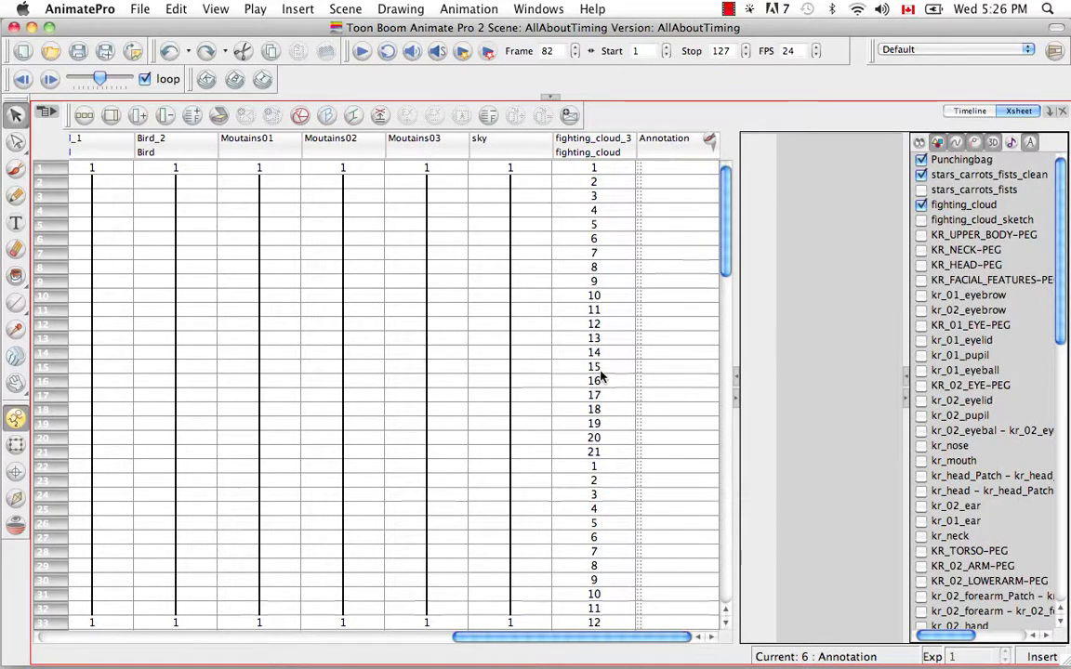
# Draw a bracket over rows 1–23 with tick marks, and handwrite 'Action' beside it
pyautogui.moveTo(661, 171)
pyautogui.mouseDown()
pyautogui.moveTo(654, 182)
pyautogui.moveTo(687, 237)
pyautogui.moveTo(661, 406)
pyautogui.moveTo(689, 485)
pyautogui.moveTo(680, 497)
pyautogui.mouseUp()
pyautogui.moveTo(693, 483); pyautogui.dragTo(687, 499)
pyautogui.moveTo(665, 327); pyautogui.dragTo(660, 340)
pyautogui.moveTo(672, 330); pyautogui.dragTo(667, 343)
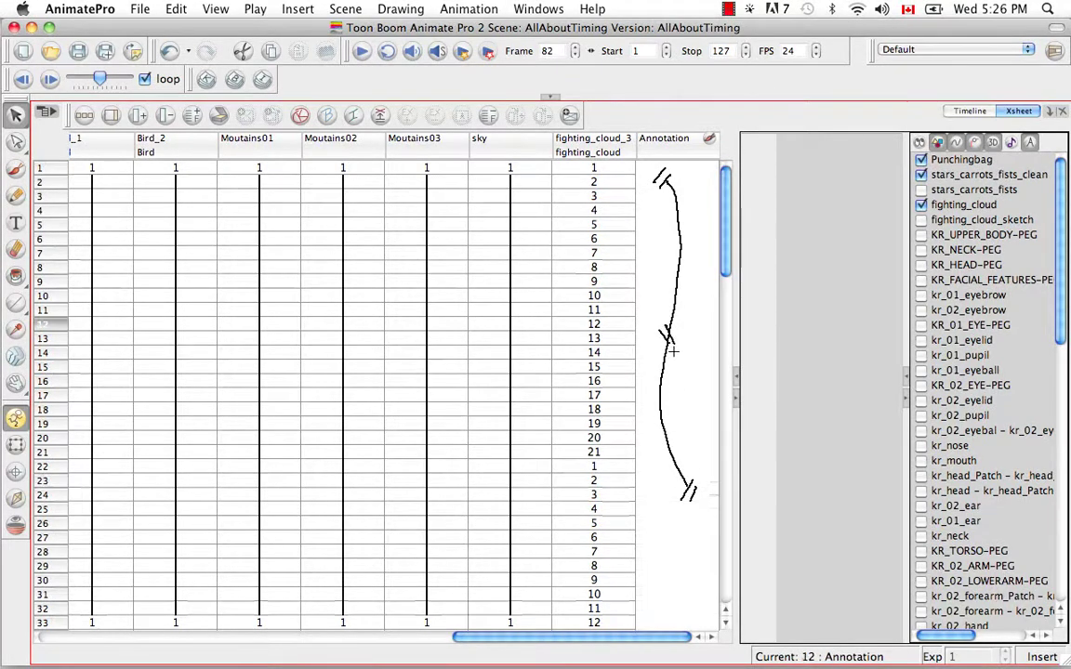
pyautogui.moveTo(667, 400)
pyautogui.mouseDown()
pyautogui.moveTo(678, 389)
pyautogui.moveTo(685, 397)
pyautogui.moveTo(696, 376)
pyautogui.moveTo(698, 385)
pyautogui.mouseUp()
pyautogui.moveTo(705, 373); pyautogui.dragTo(716, 377)
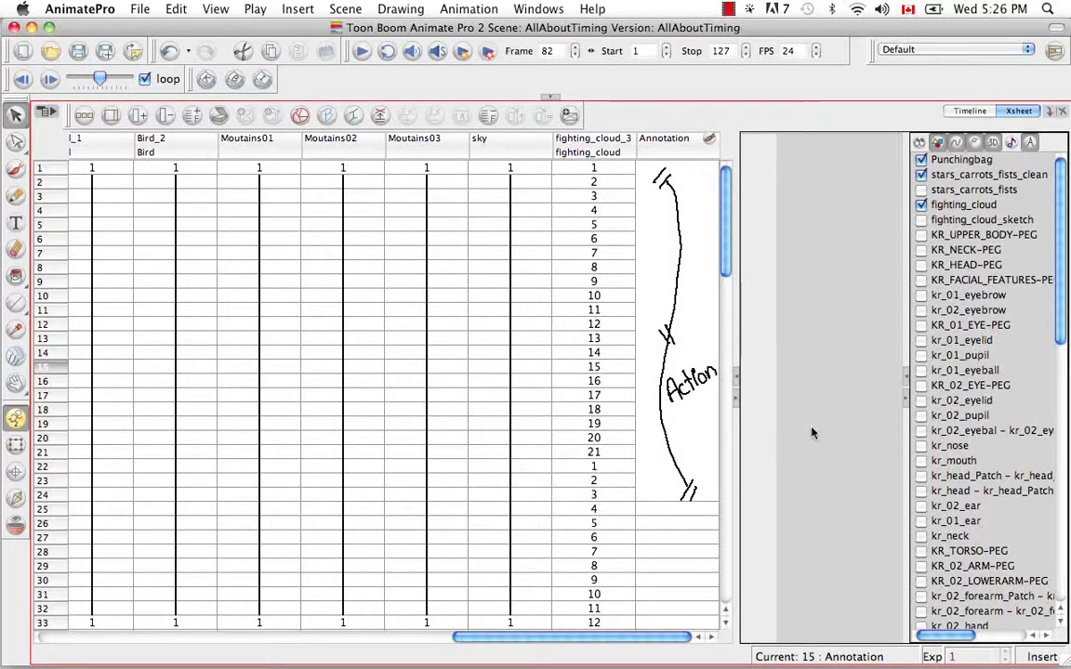
# Enter the text note 'Jump' in the frame 9 cell of the Annotation column
pyautogui.click(709, 141)
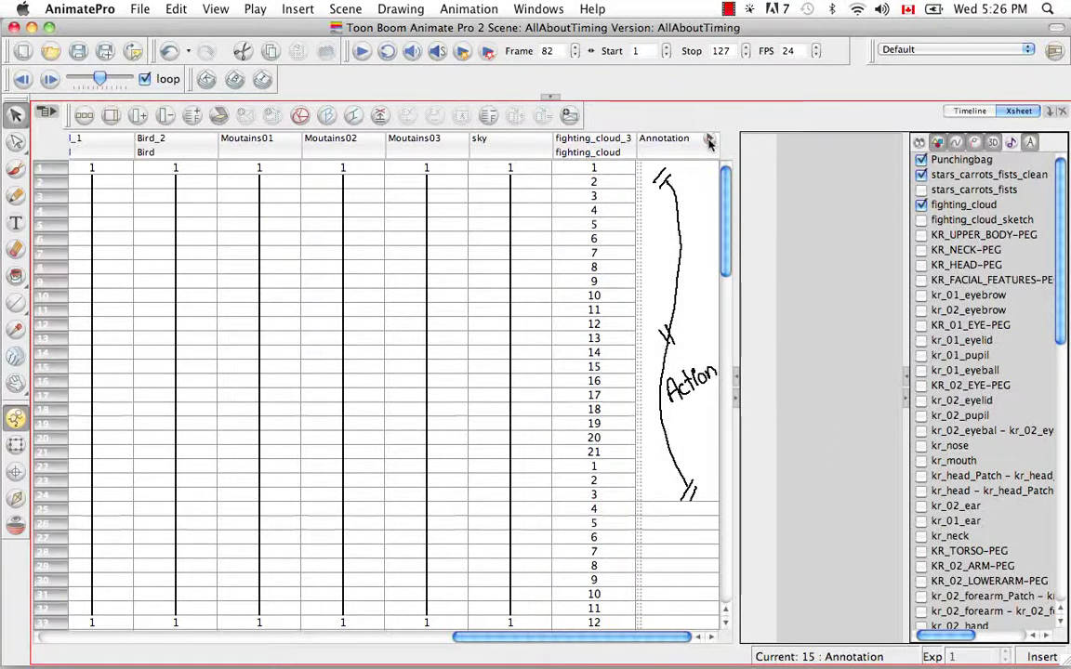
pyautogui.click(643, 282)
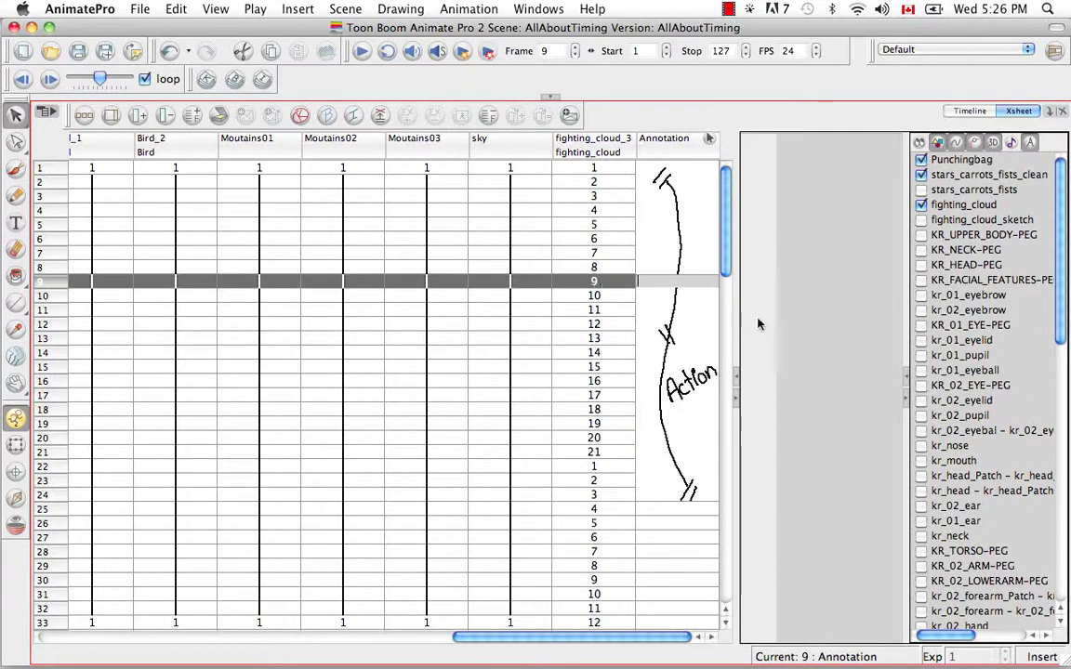
pyautogui.write('Jump')
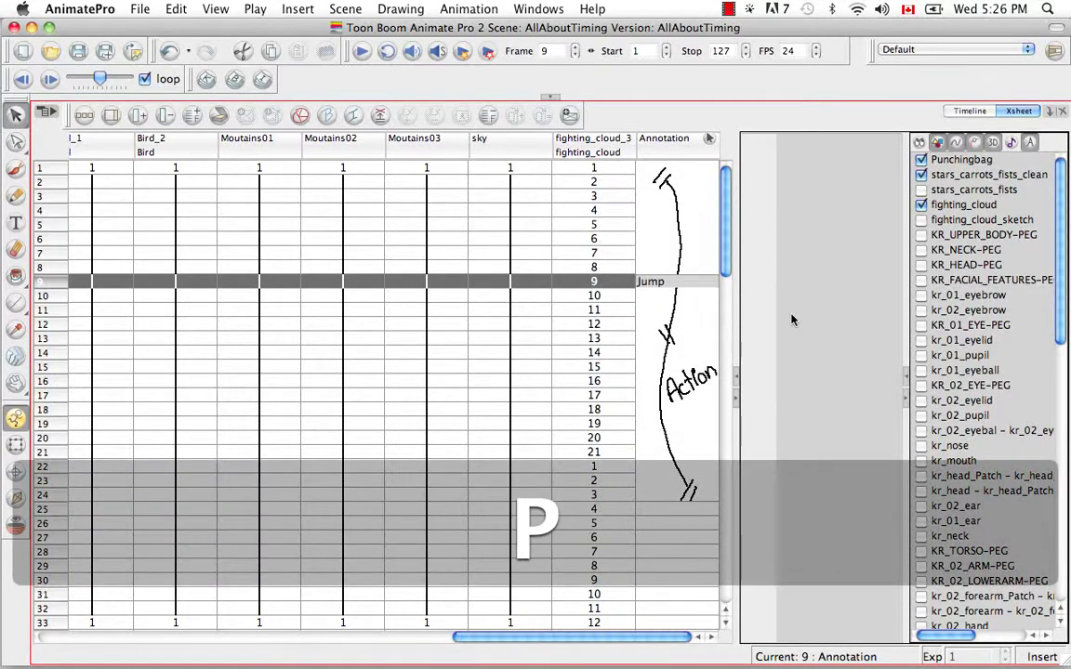
pyautogui.press('Return')
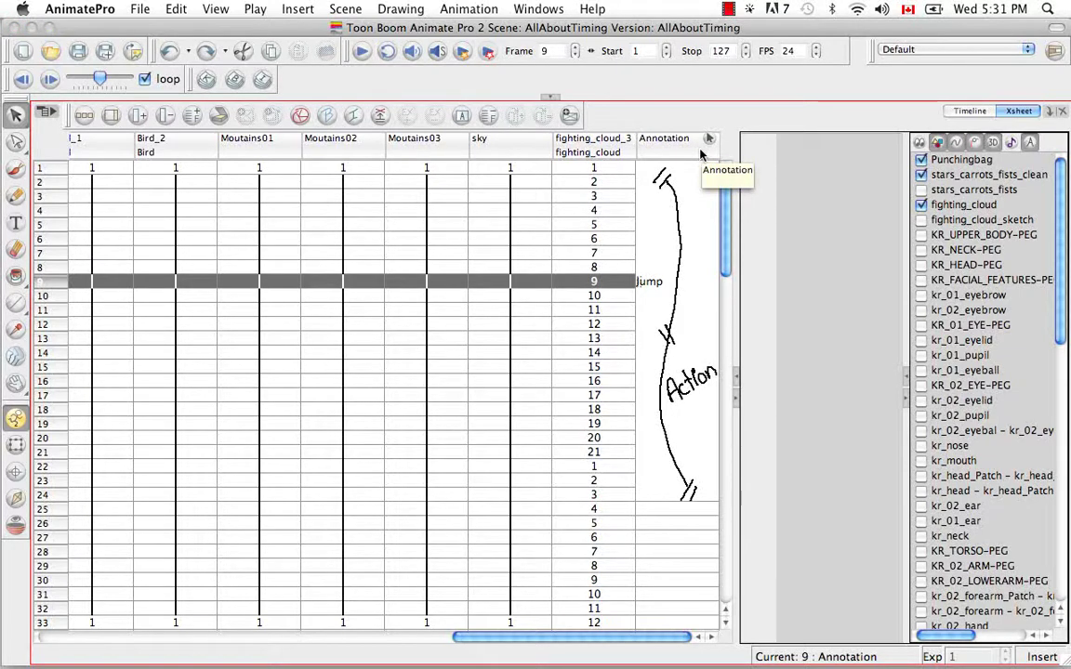
# Select Annotation rows 6–13 and erase their text notes and drawing
pyautogui.click(655, 240)
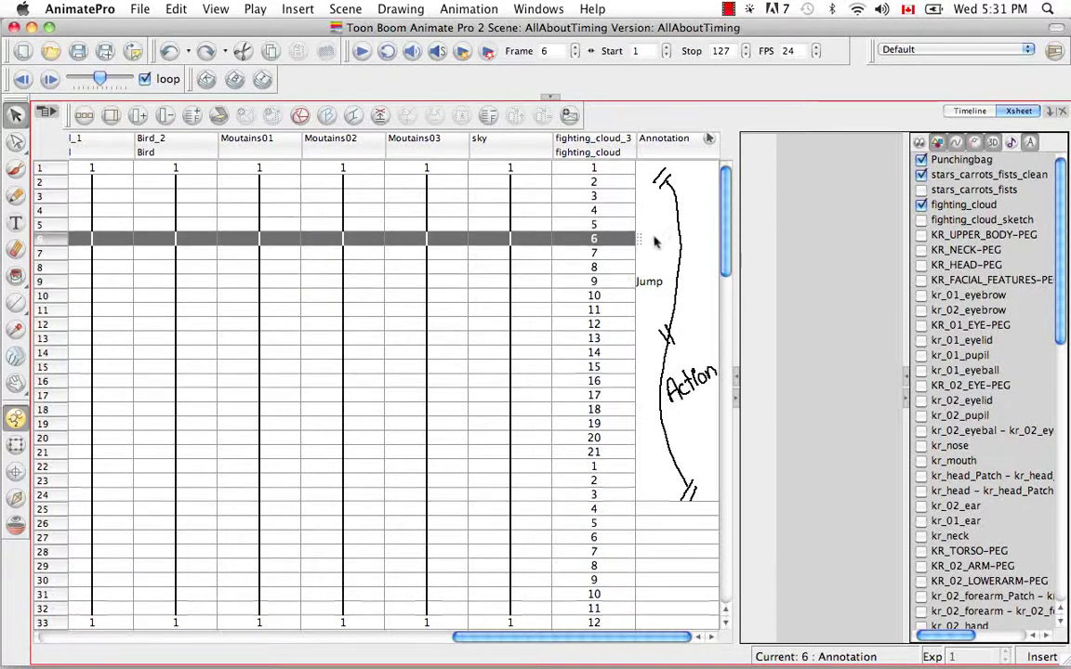
pyautogui.moveTo(655, 239); pyautogui.dragTo(653, 343)
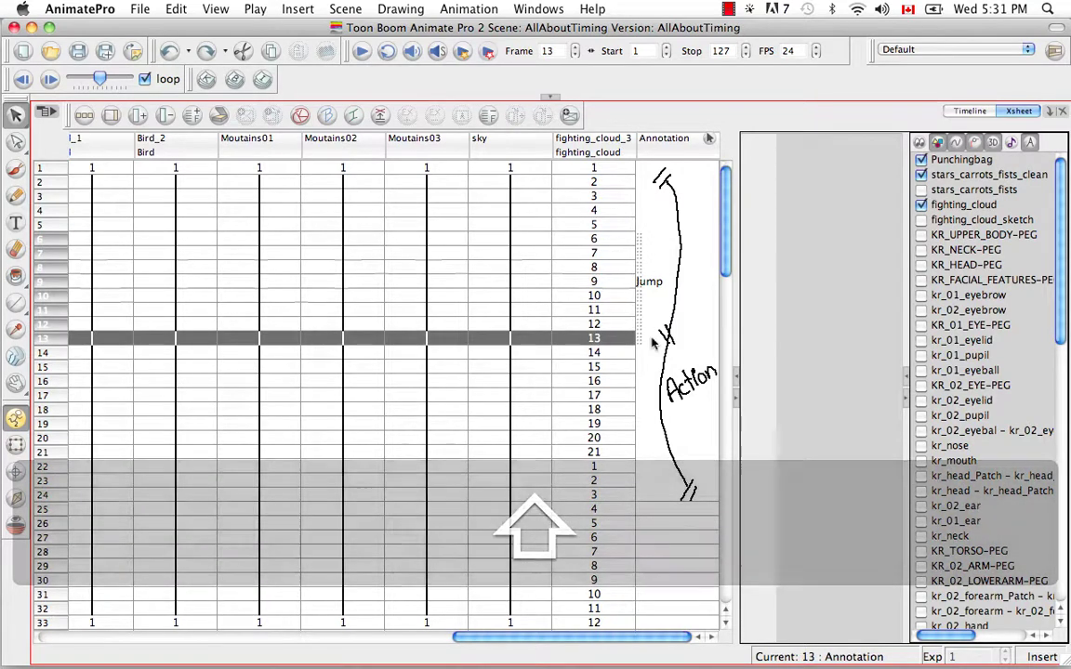
pyautogui.rightClick(653, 338)
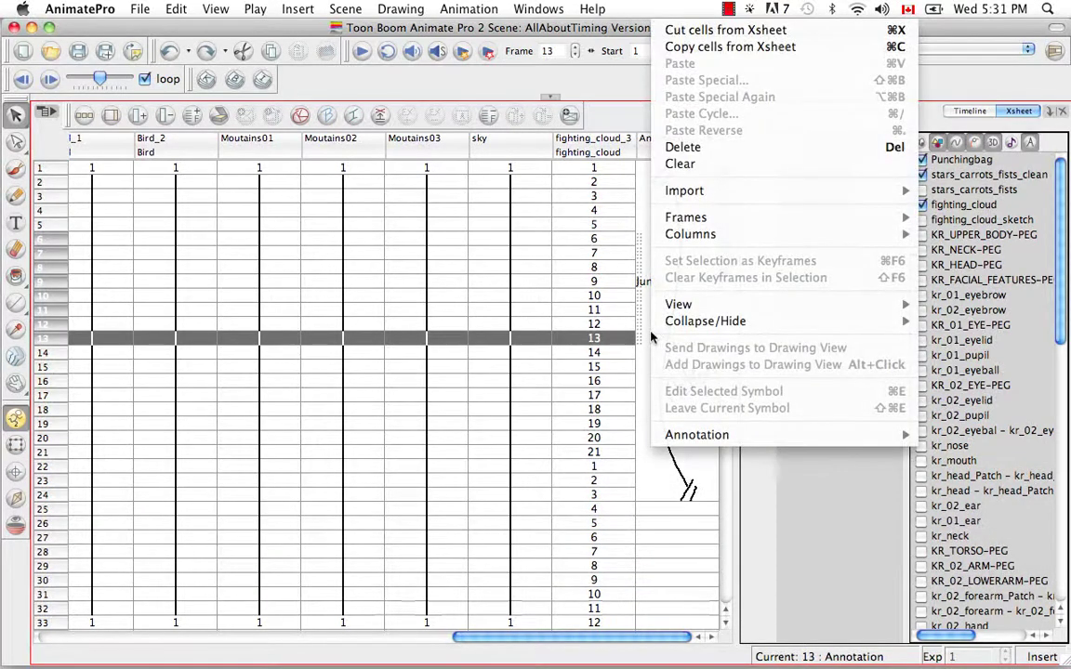
pyautogui.moveTo(676, 439)
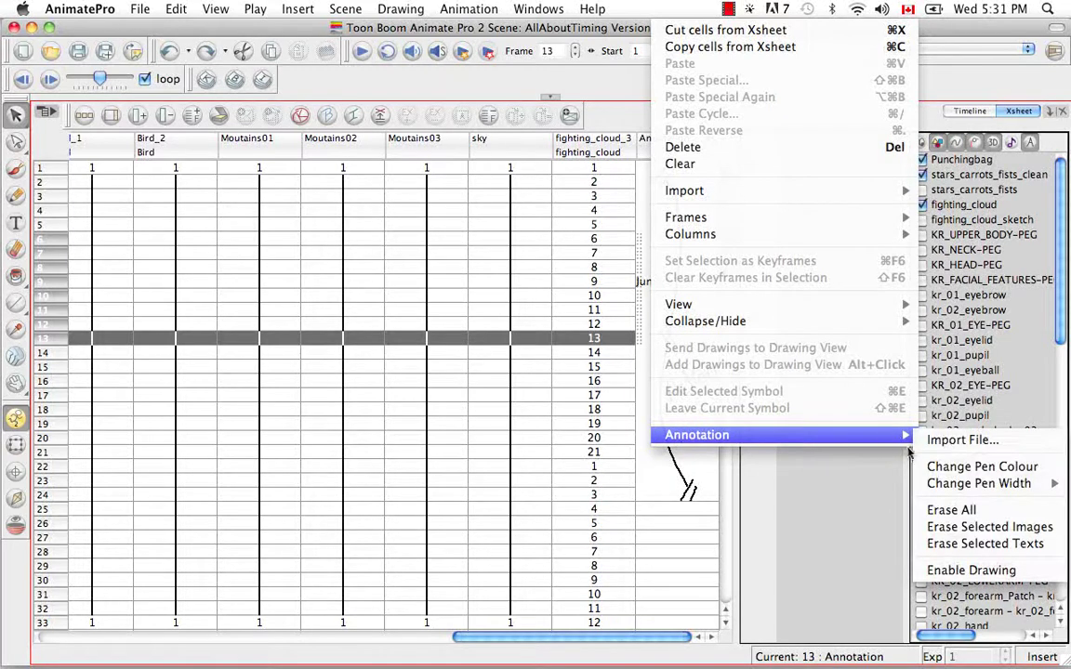
pyautogui.click(923, 545)
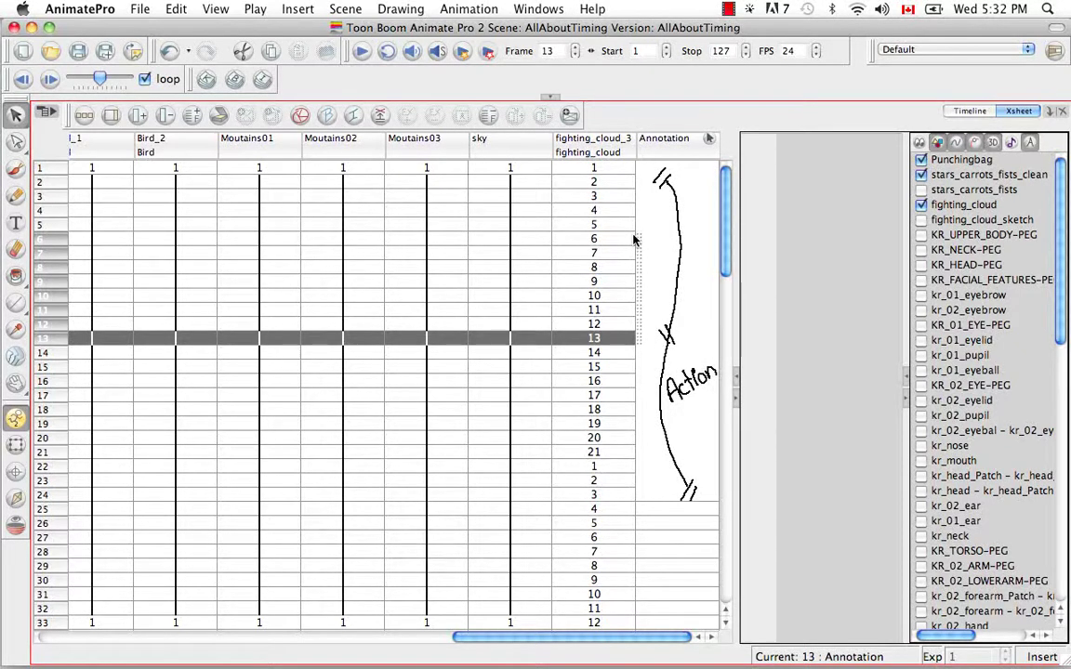
pyautogui.rightClick(640, 340)
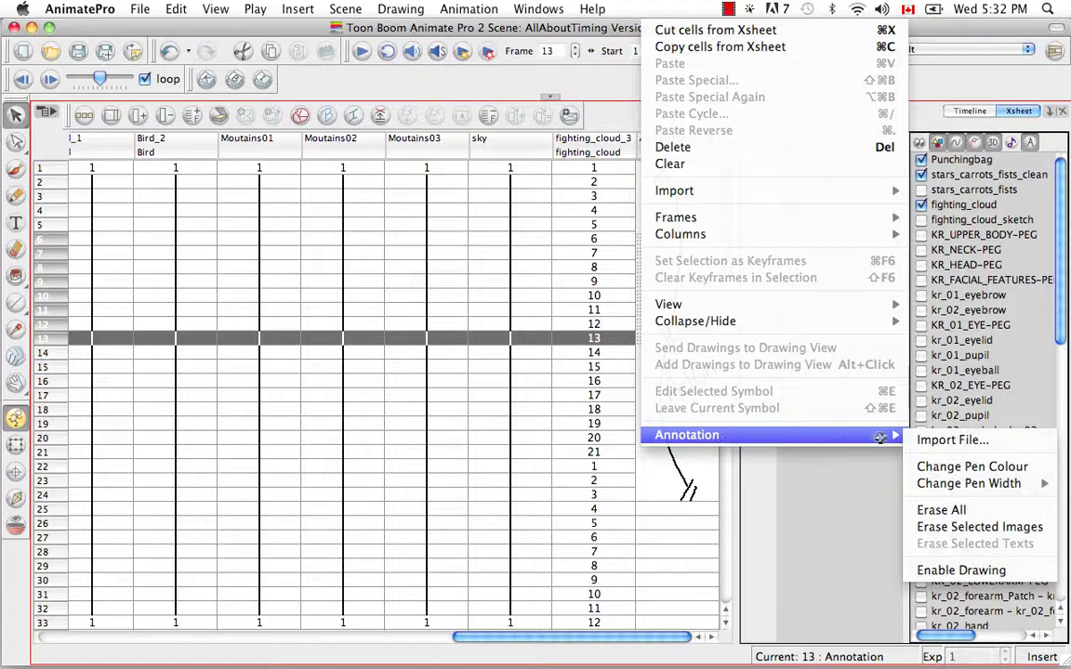
pyautogui.click(949, 527)
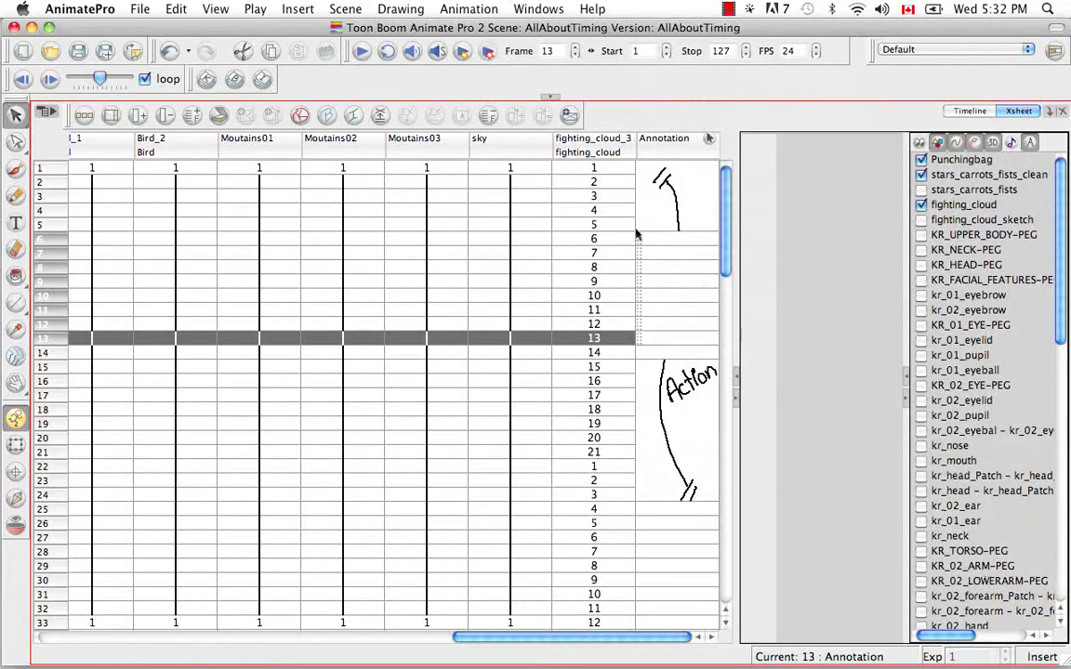
# Erase all remaining annotation strokes with Annotation > Erase All
pyautogui.rightClick(678, 344)
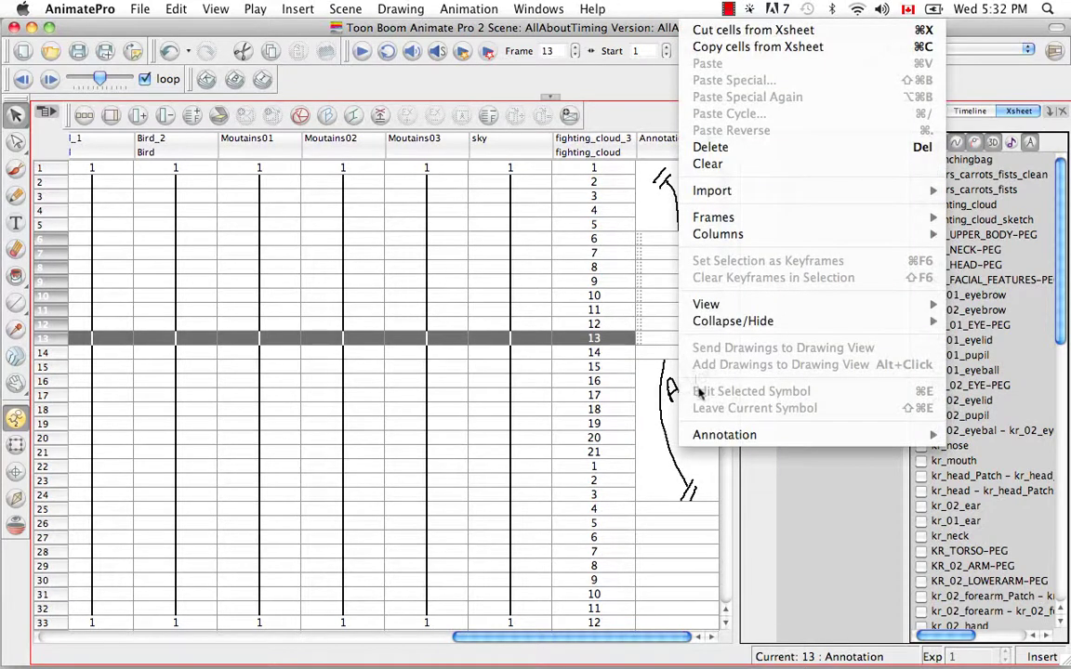
pyautogui.moveTo(708, 437)
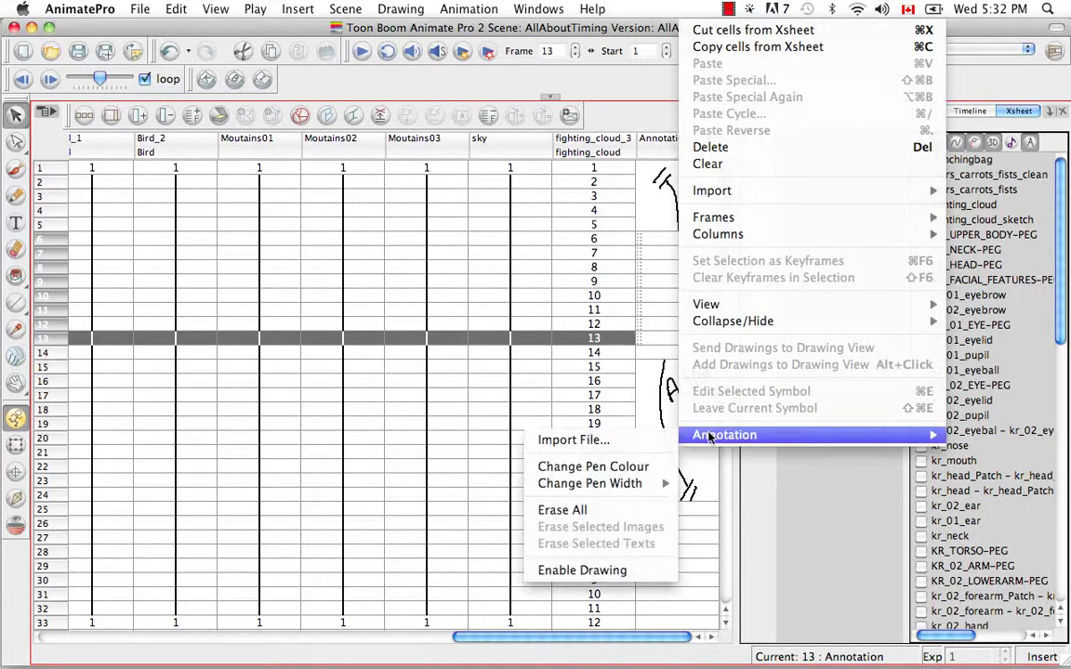
pyautogui.click(603, 510)
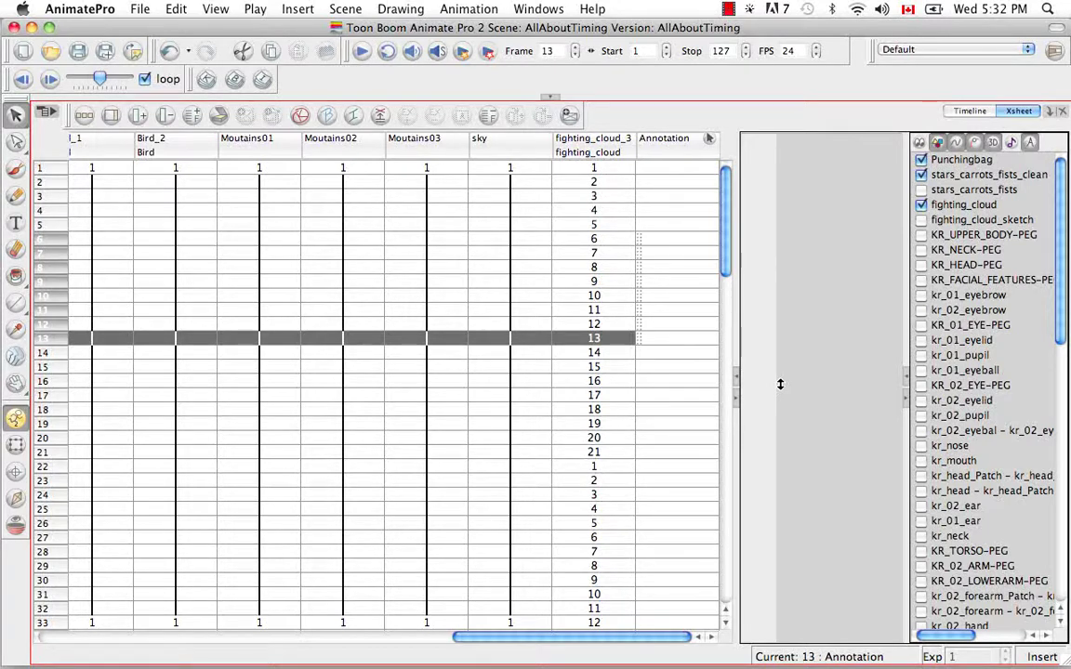
# Enable drawing, set a custom pen width of 20, and draw a thick stroke down rows 1–20
pyautogui.click(653, 160)
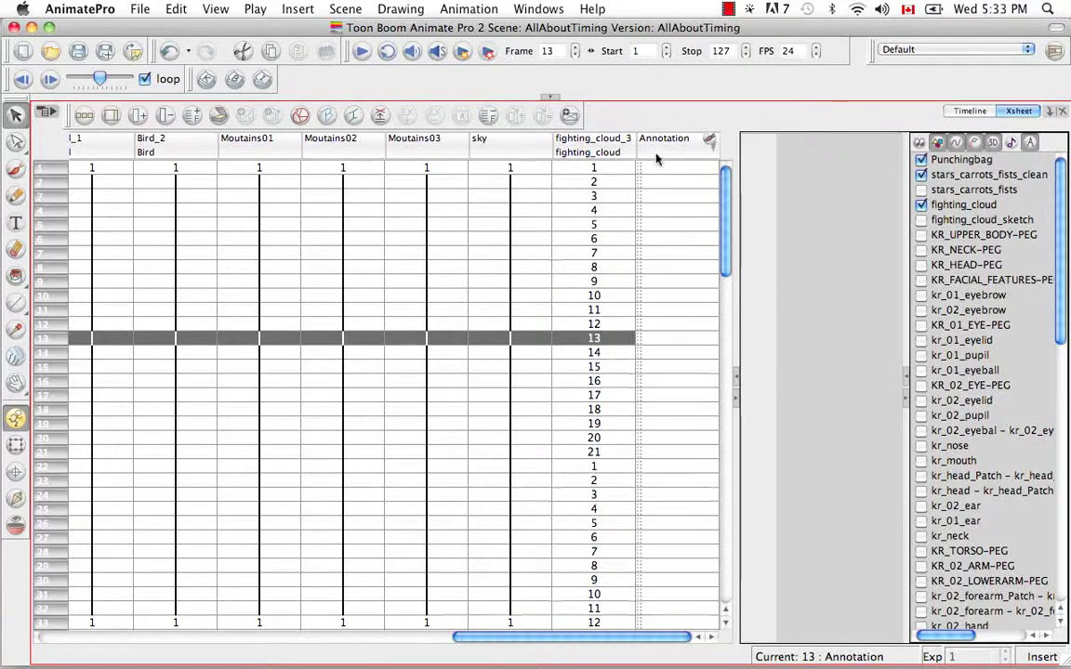
pyautogui.click(46, 113)
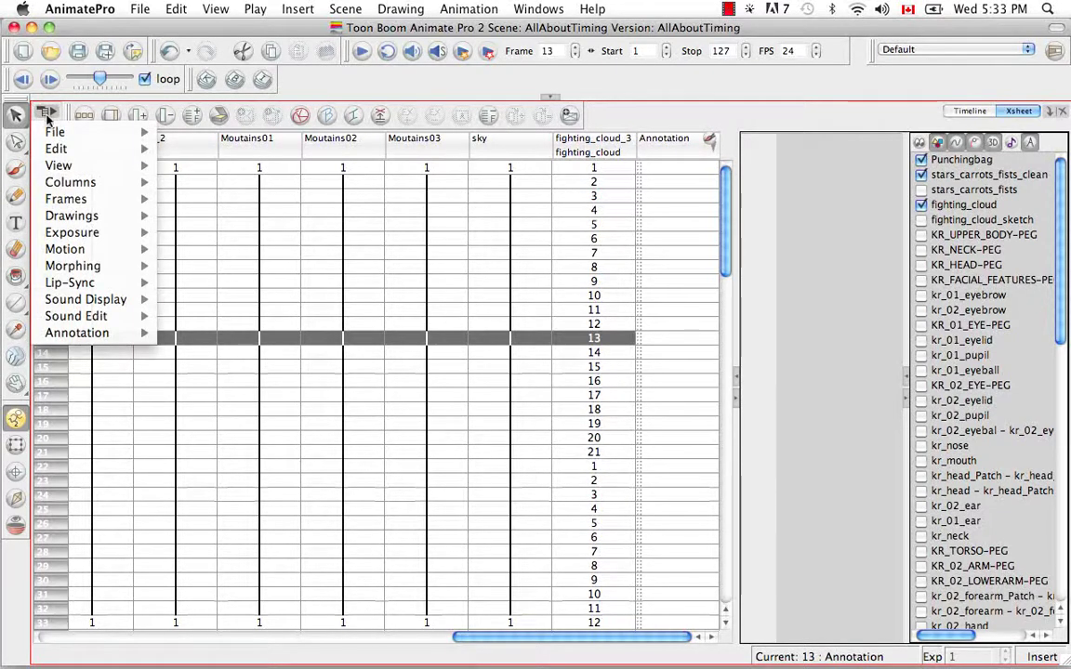
pyautogui.moveTo(104, 339)
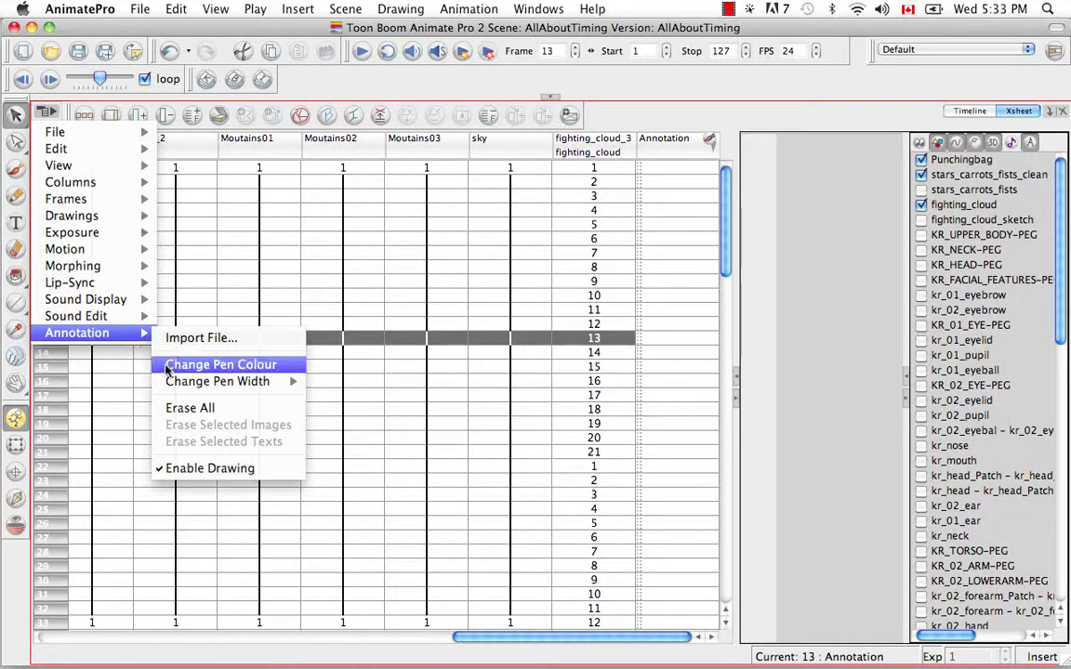
pyautogui.moveTo(169, 385)
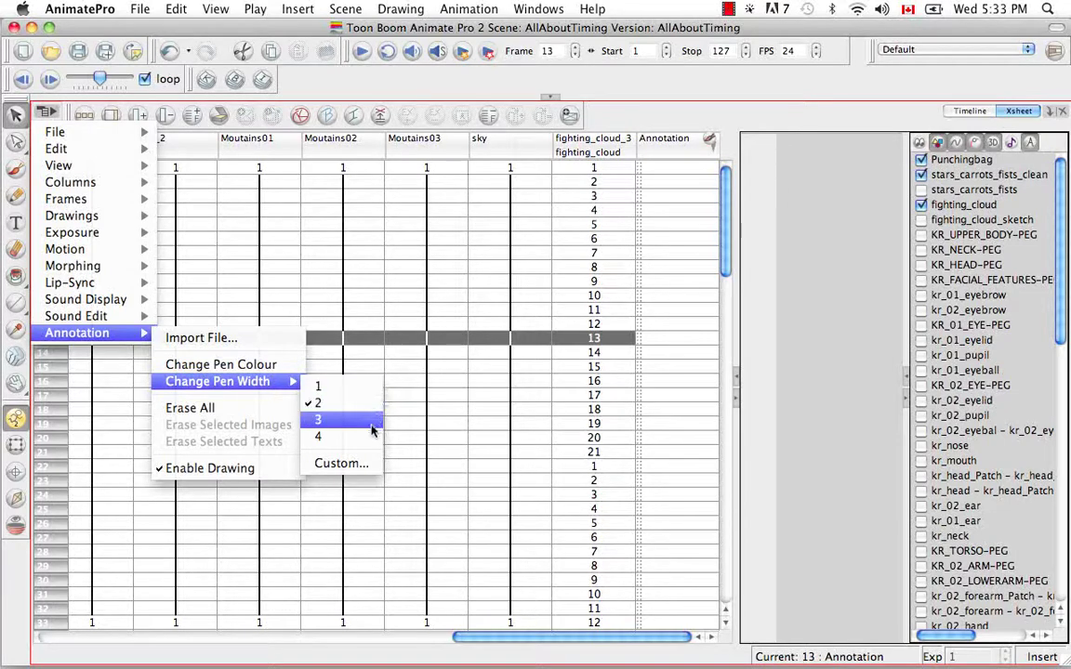
pyautogui.click(342, 463)
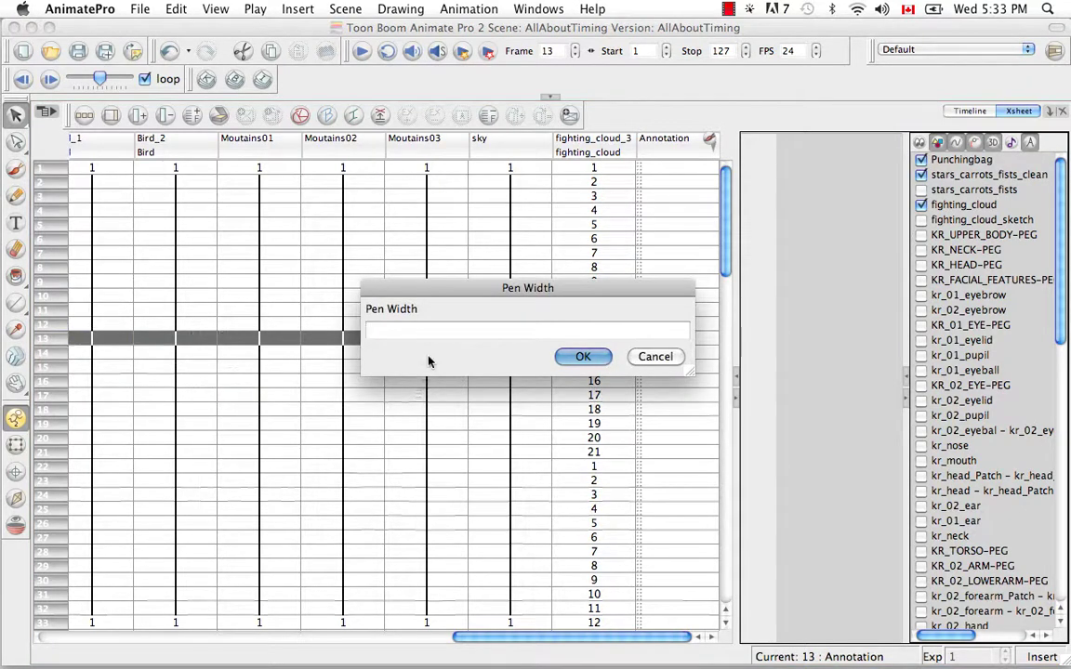
pyautogui.write('20')
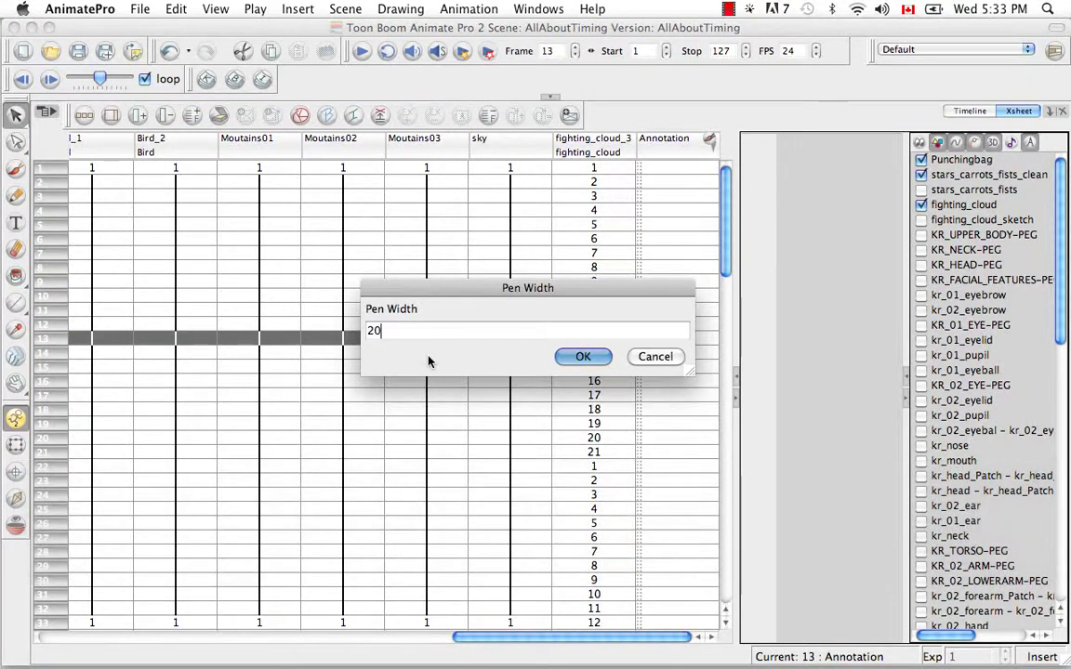
pyautogui.click(583, 357)
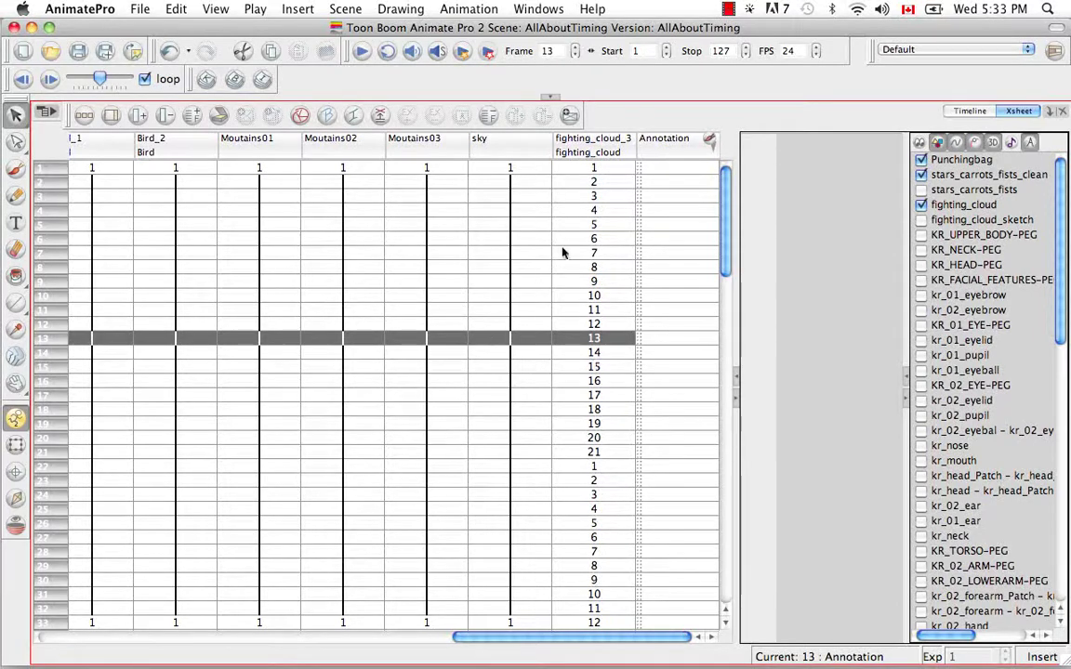
pyautogui.moveTo(686, 174); pyautogui.dragTo(669, 435)
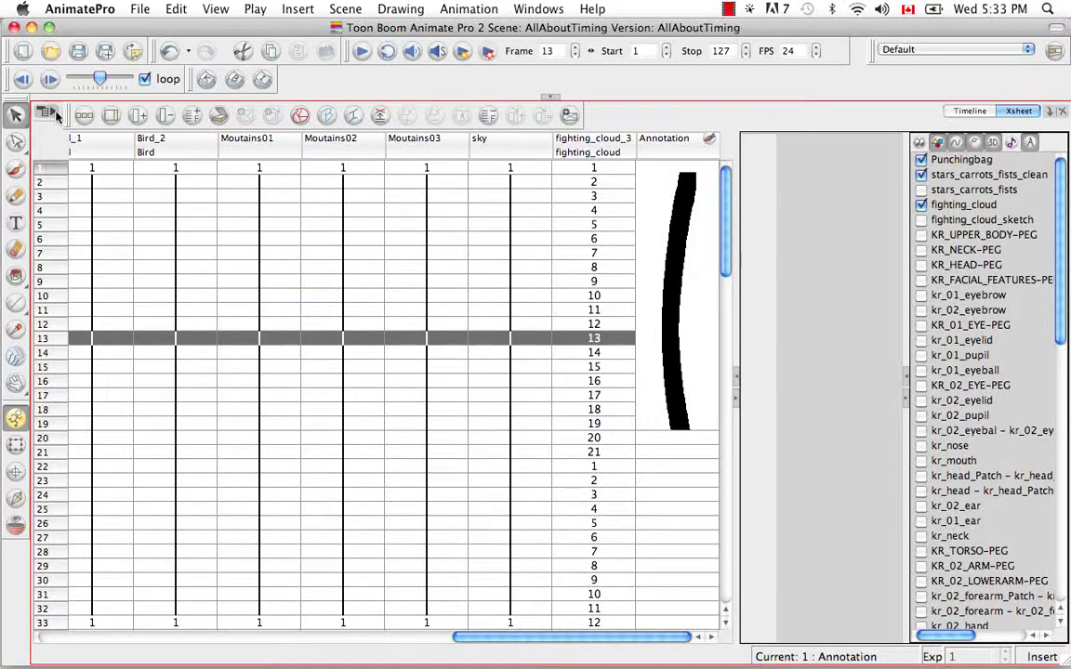
# Change the annotation pen colour to red and draw a thick red stroke down rows 21–31
pyautogui.click(50, 114)
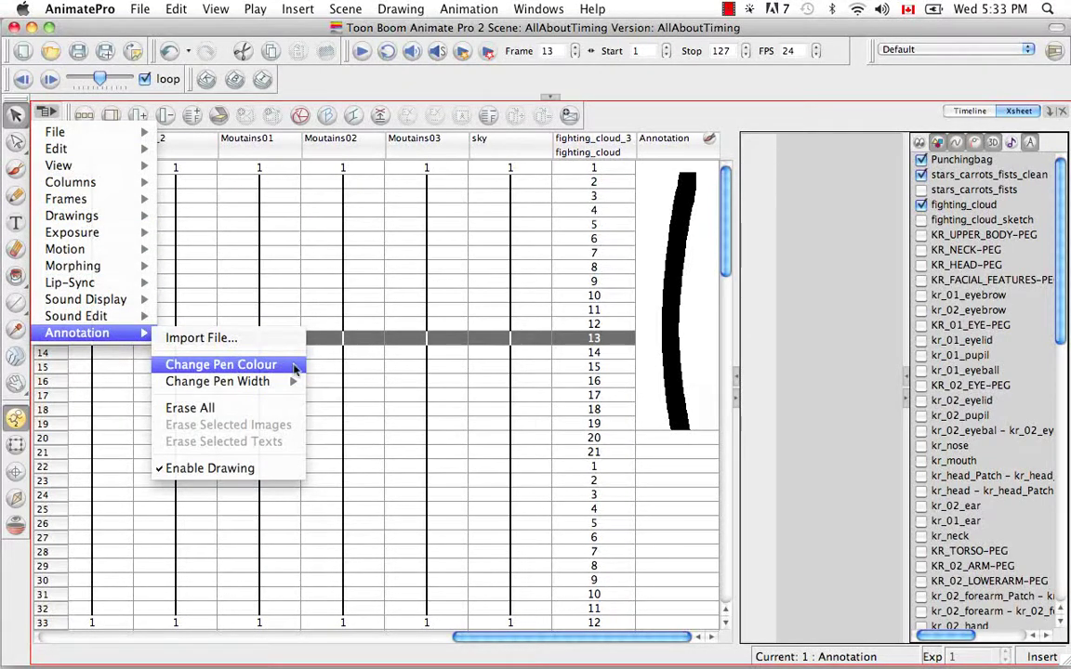
pyautogui.click(293, 367)
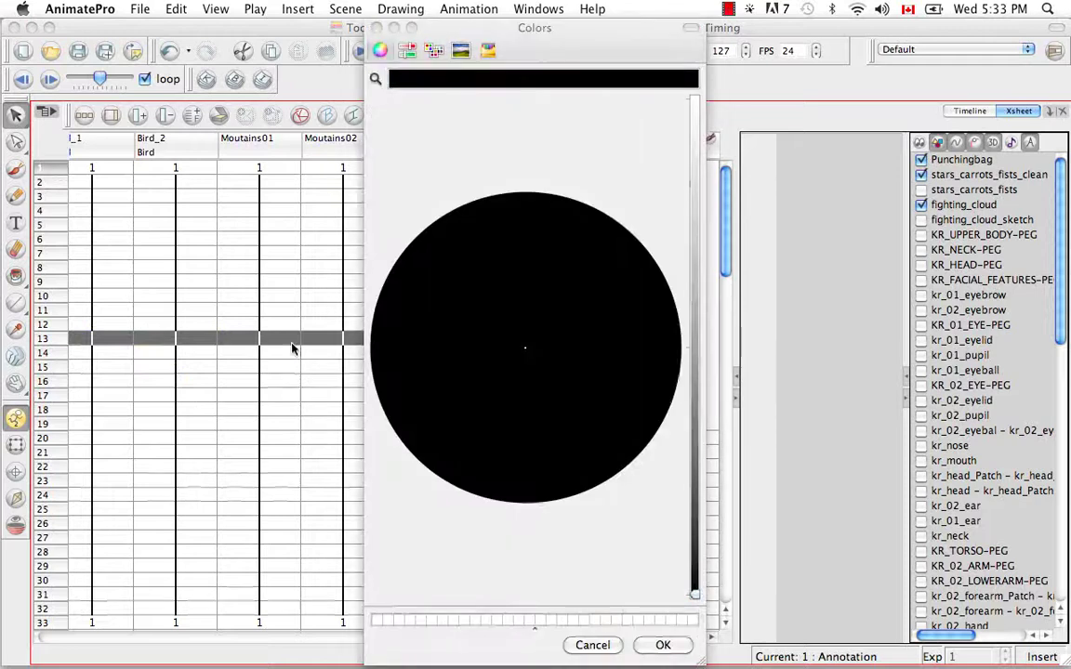
pyautogui.click(557, 285)
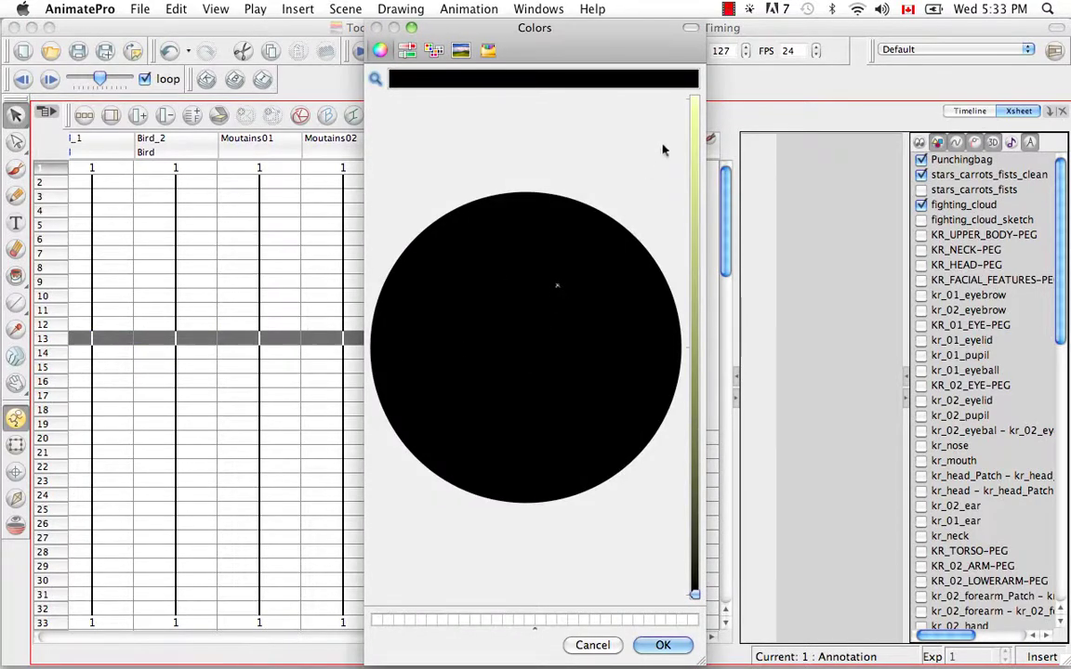
pyautogui.moveTo(690, 181); pyautogui.dragTo(693, 249)
pyautogui.moveTo(576, 284); pyautogui.dragTo(662, 349)
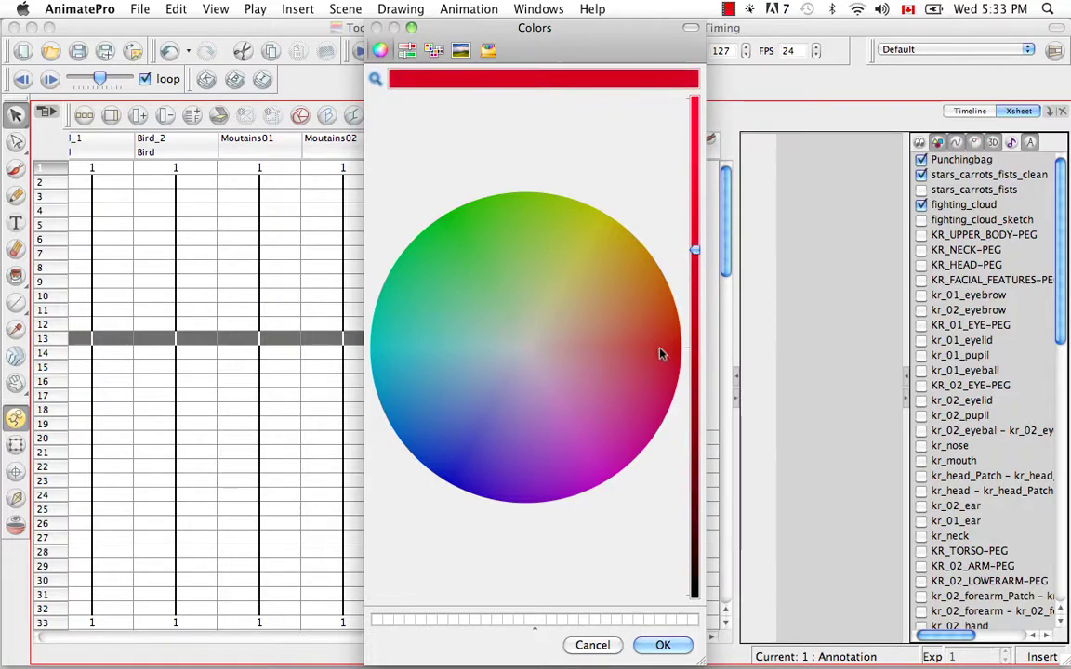
pyautogui.click(664, 644)
pyautogui.moveTo(663, 444)
pyautogui.mouseDown()
pyautogui.moveTo(686, 510)
pyautogui.moveTo(673, 593)
pyautogui.moveTo(666, 570)
pyautogui.mouseUp()
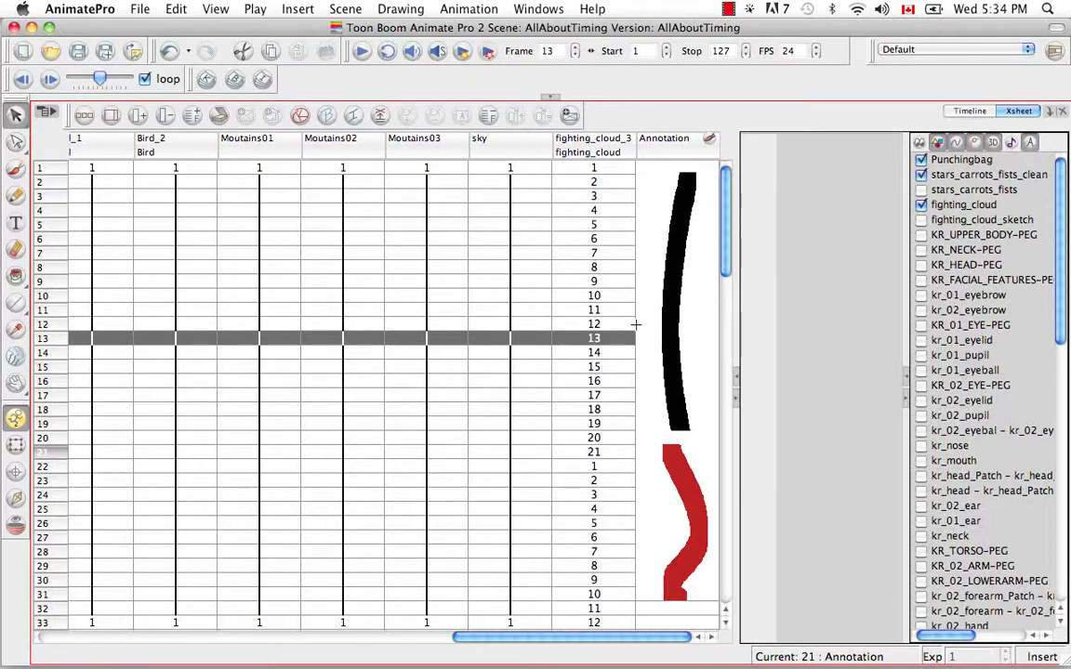
# Use Annotation > Erase All to clear the thick black and red strokes from the column
pyautogui.rightClick(686, 351)
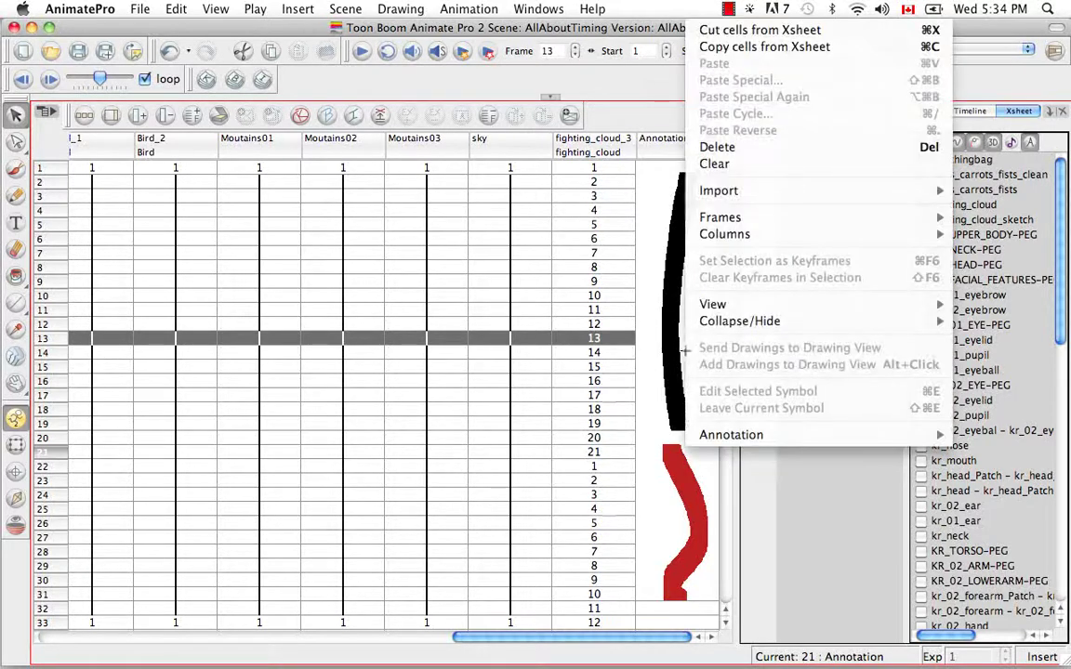
pyautogui.moveTo(734, 437)
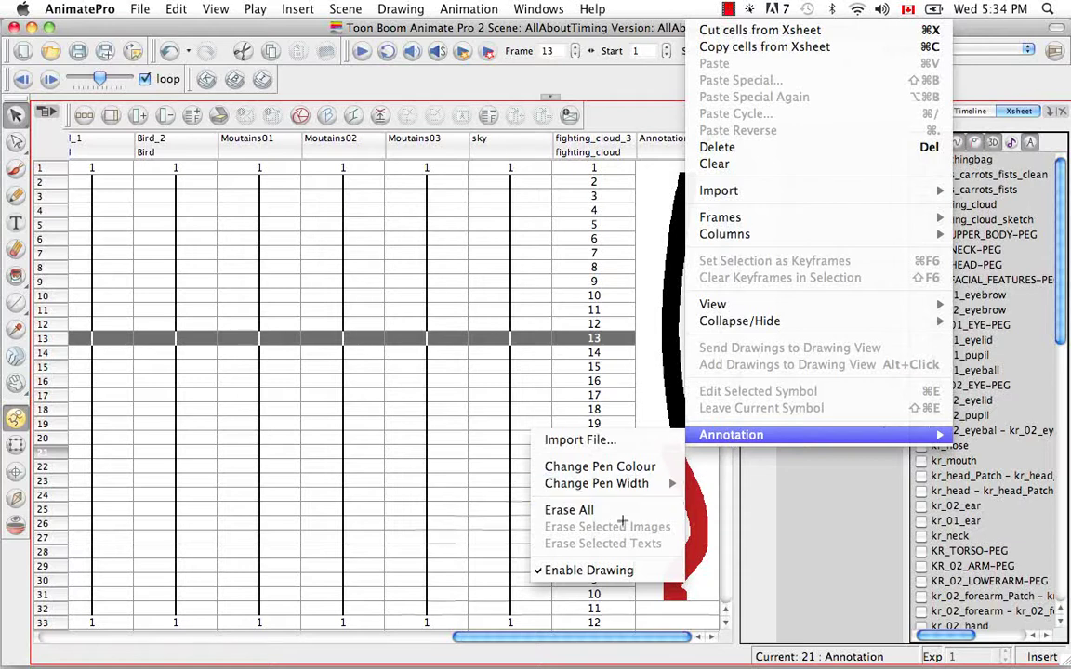
pyautogui.click(604, 511)
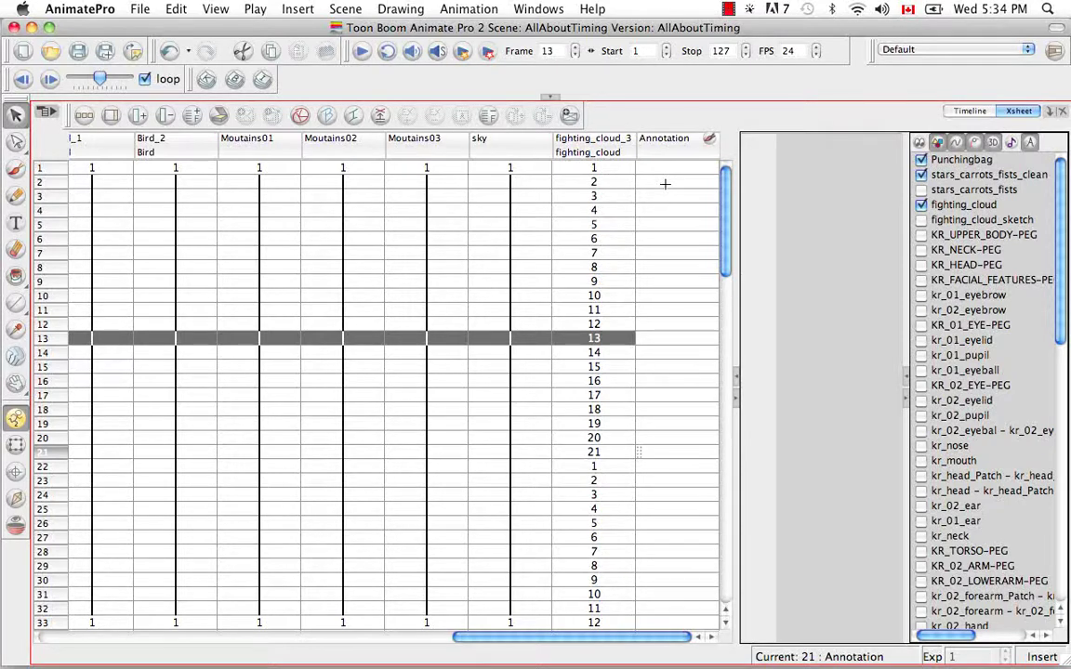
# Import Sketches_Page_1 from Projects/ReferenceImages into the Annotation column as a reference image
pyautogui.click(51, 113)
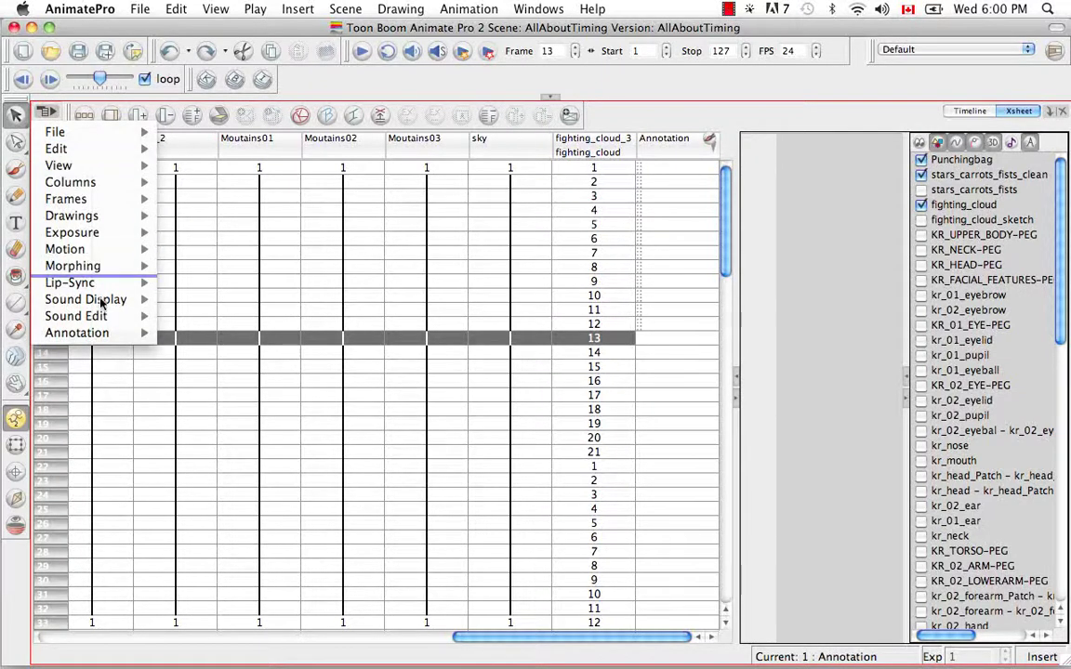
pyautogui.moveTo(103, 333)
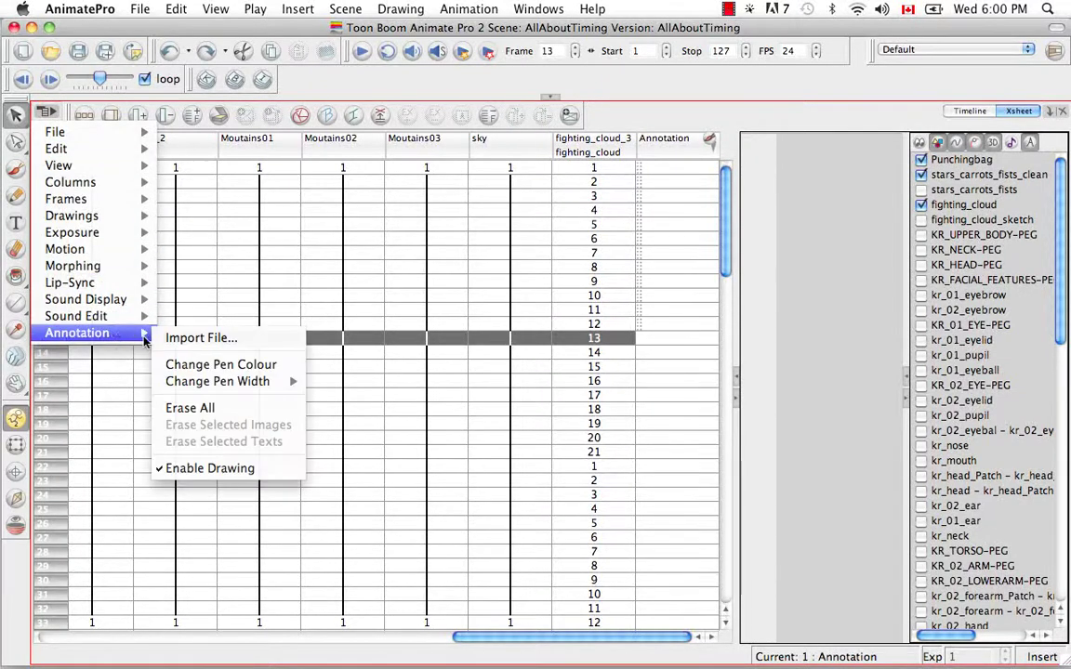
pyautogui.click(183, 338)
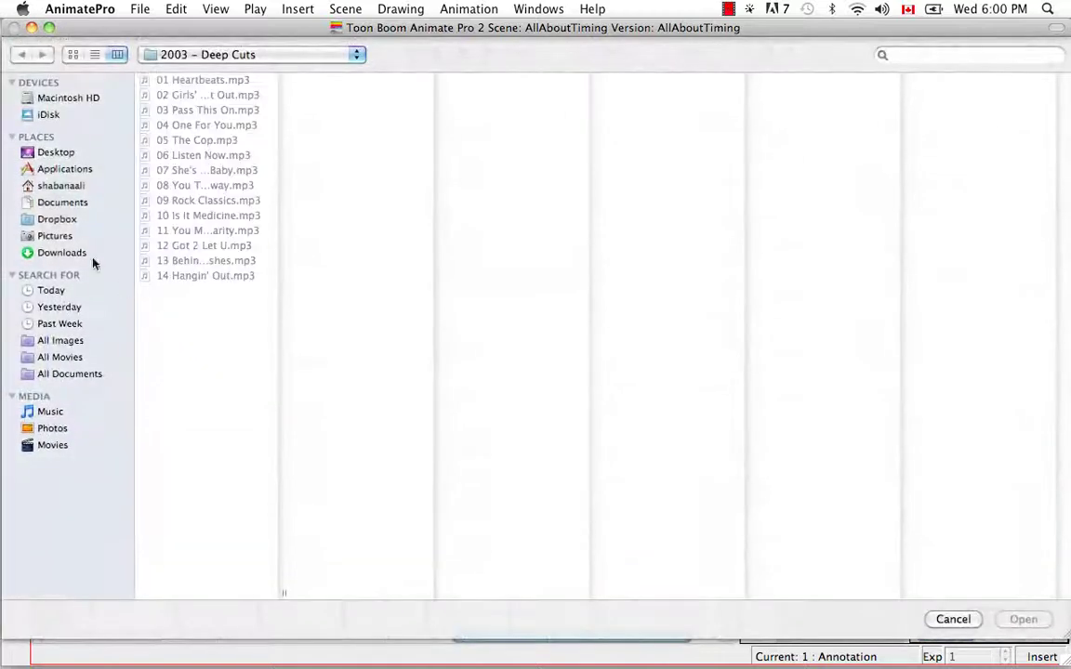
pyautogui.click(58, 185)
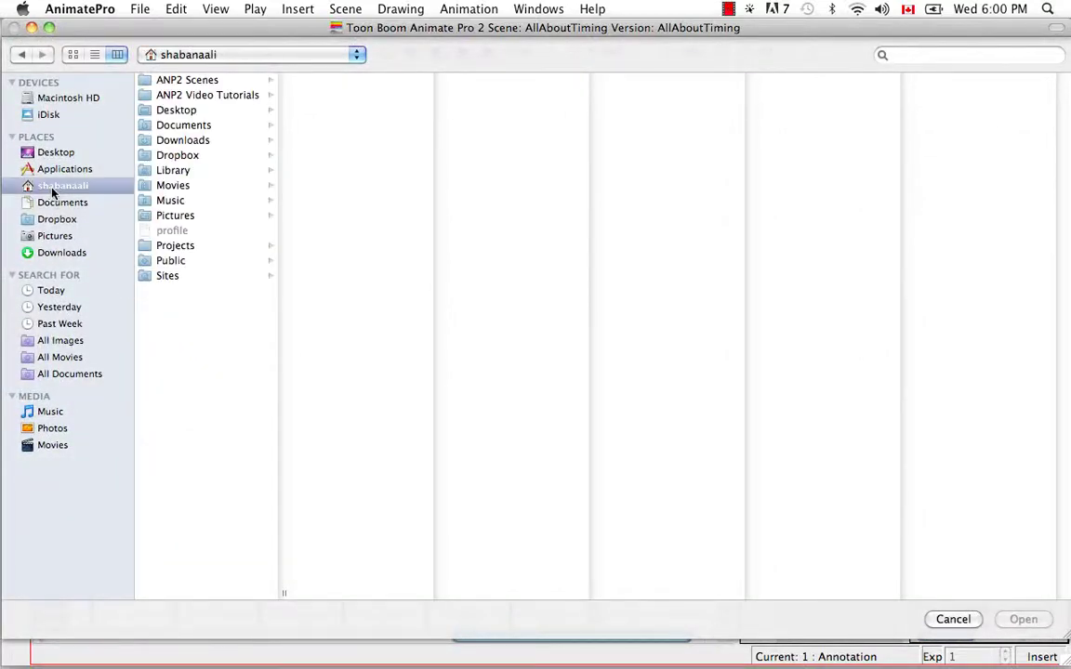
pyautogui.click(186, 245)
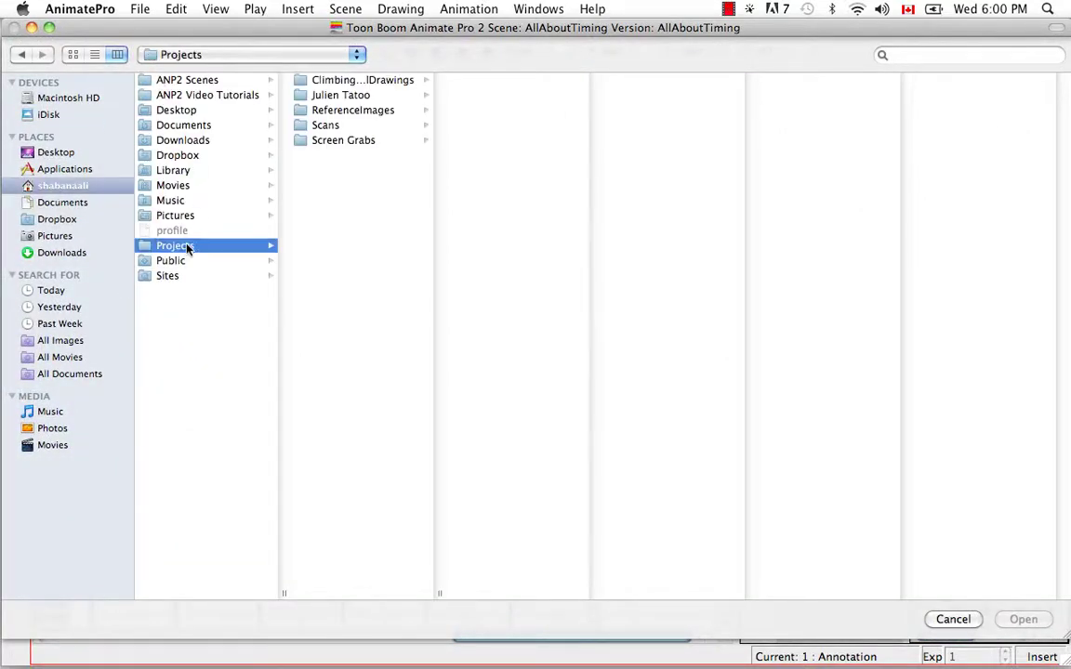
pyautogui.click(338, 112)
pyautogui.click(522, 340)
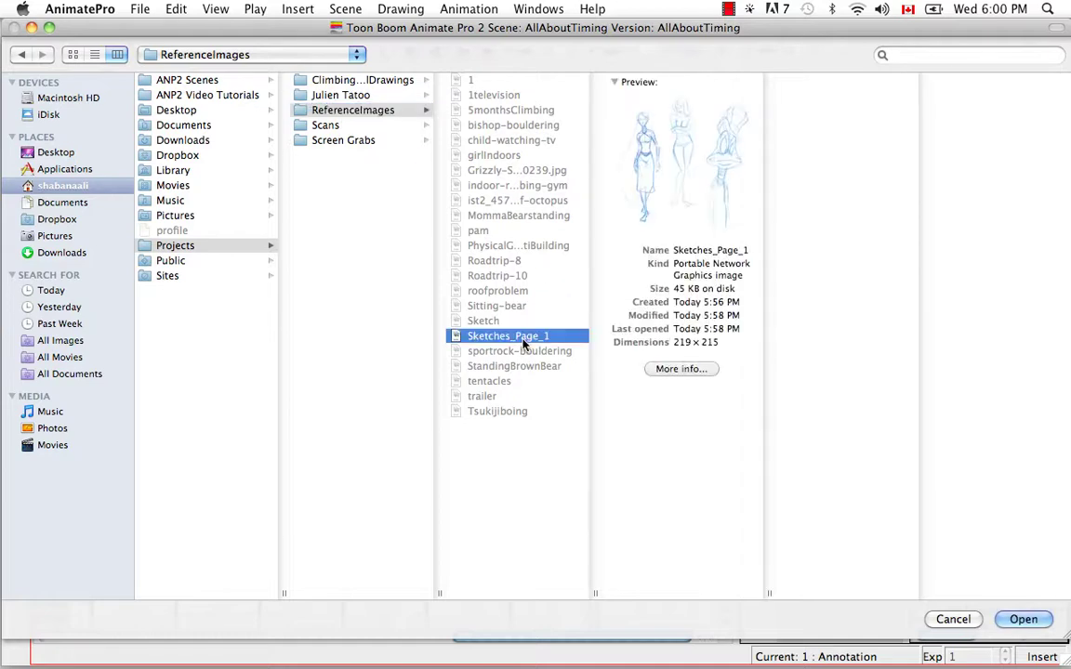
pyautogui.click(1023, 619)
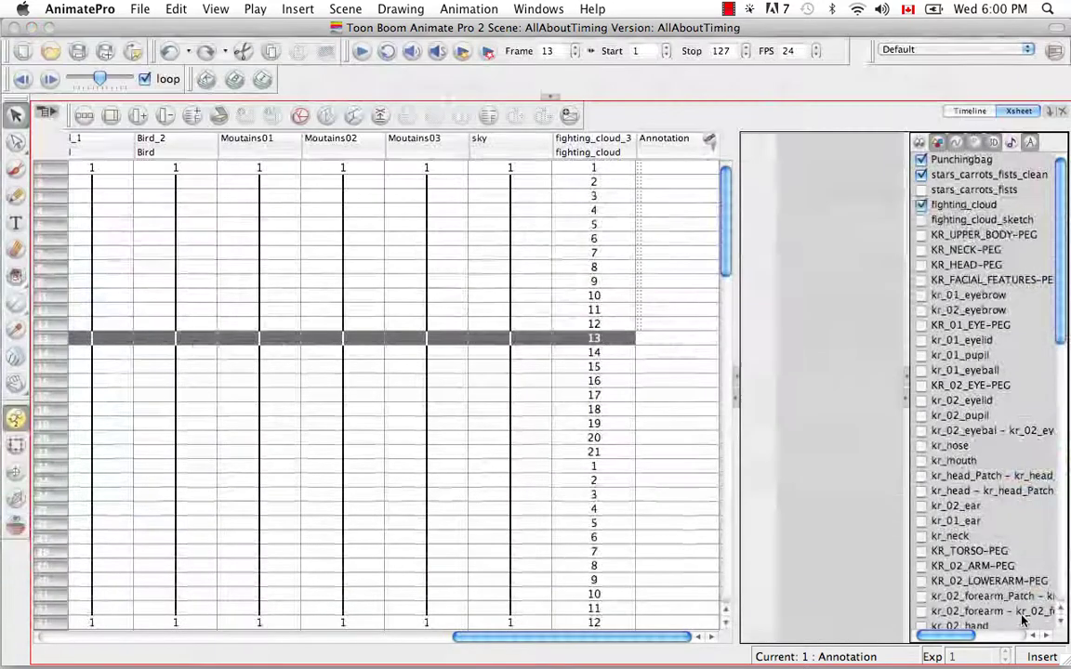